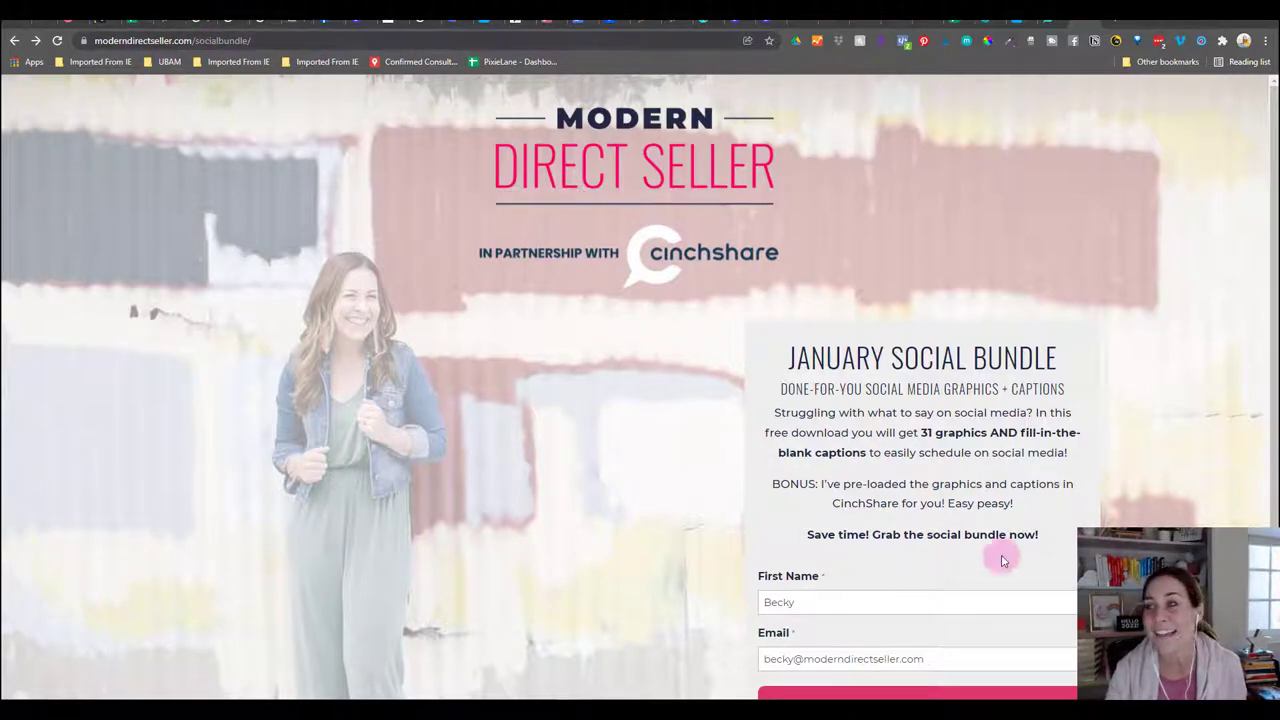
Step: Submit the Modern Direct Seller sign-up form to reach the January Social Bundle thank-you page
{"action": "scroll", "coordinate": [900, 530], "scroll_direction": "down", "scroll_amount": 2}
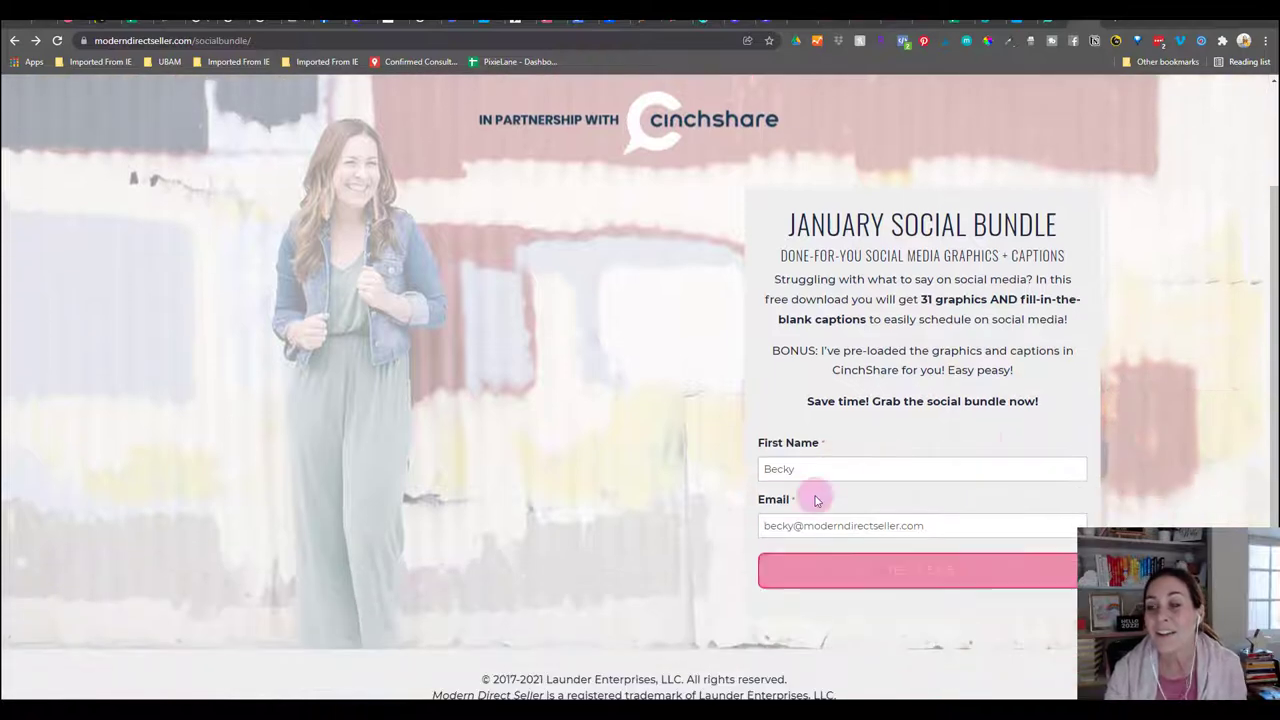
{"action": "left_click", "coordinate": [920, 572]}
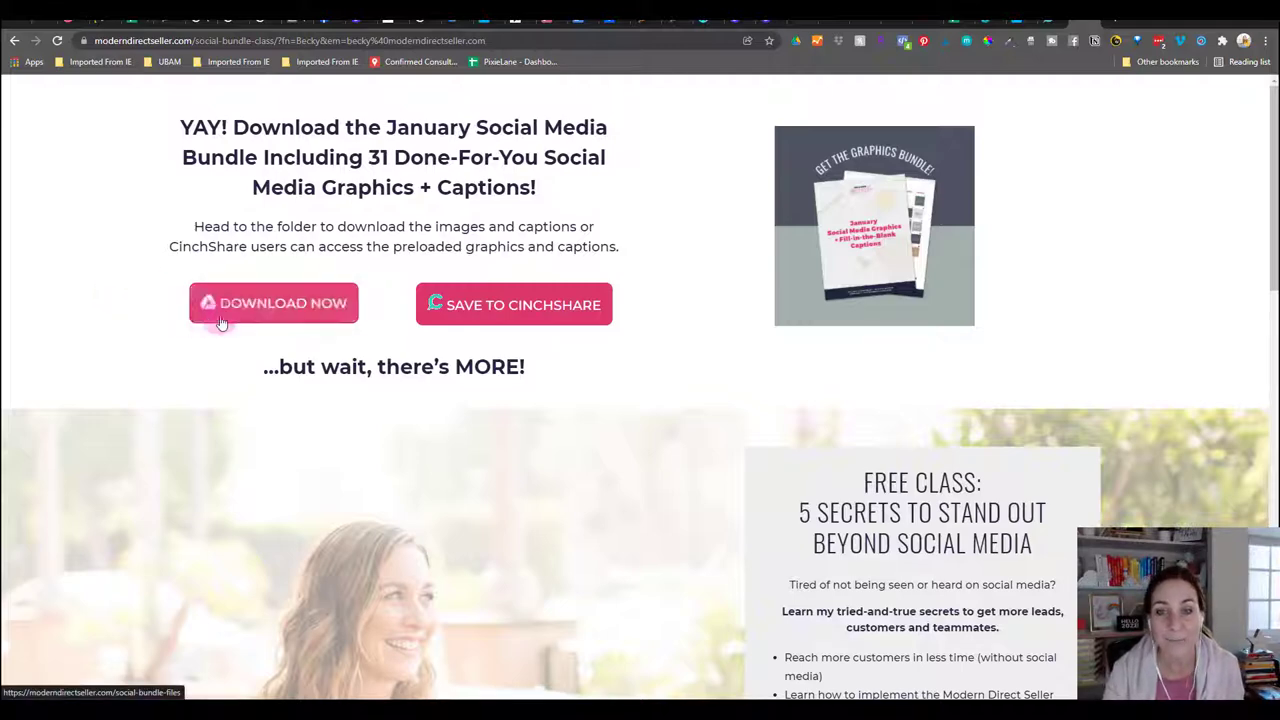
{"action": "left_click", "coordinate": [712, 310]}
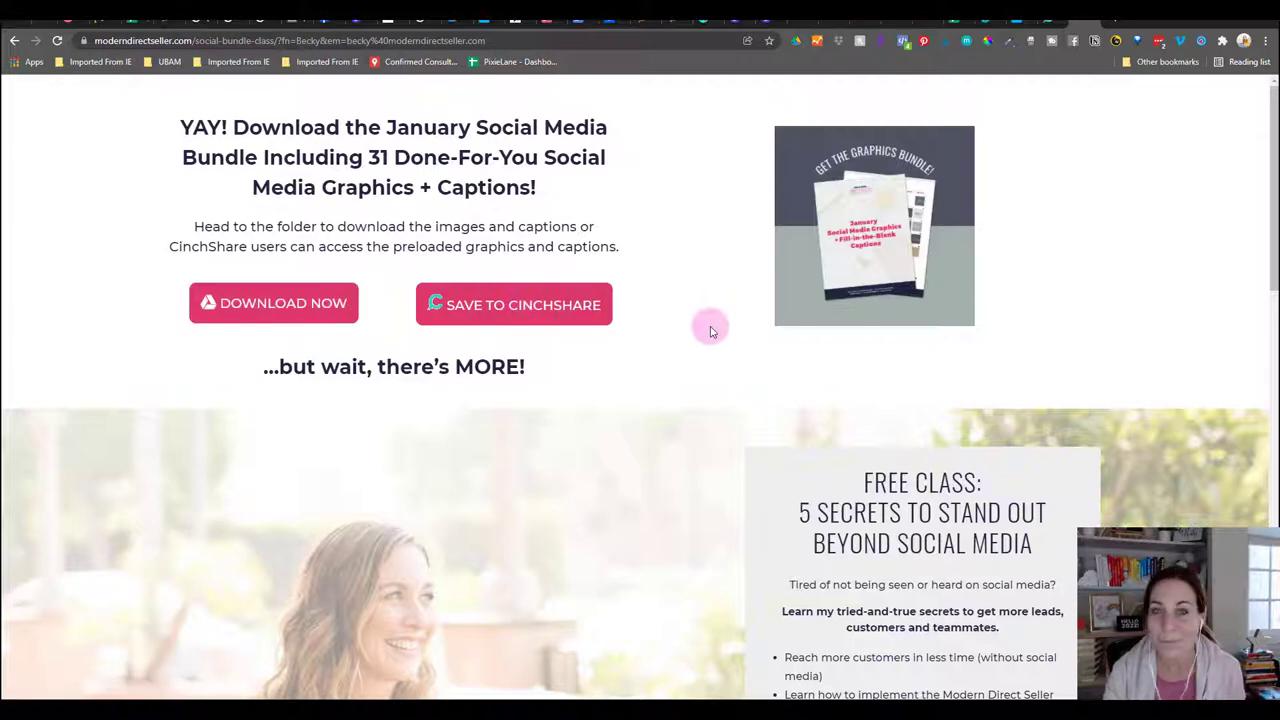
Step: Save the January 2021 Social Bundle to CinchShare and dismiss the shared-folder users popup
{"action": "left_click", "coordinate": [556, 309]}
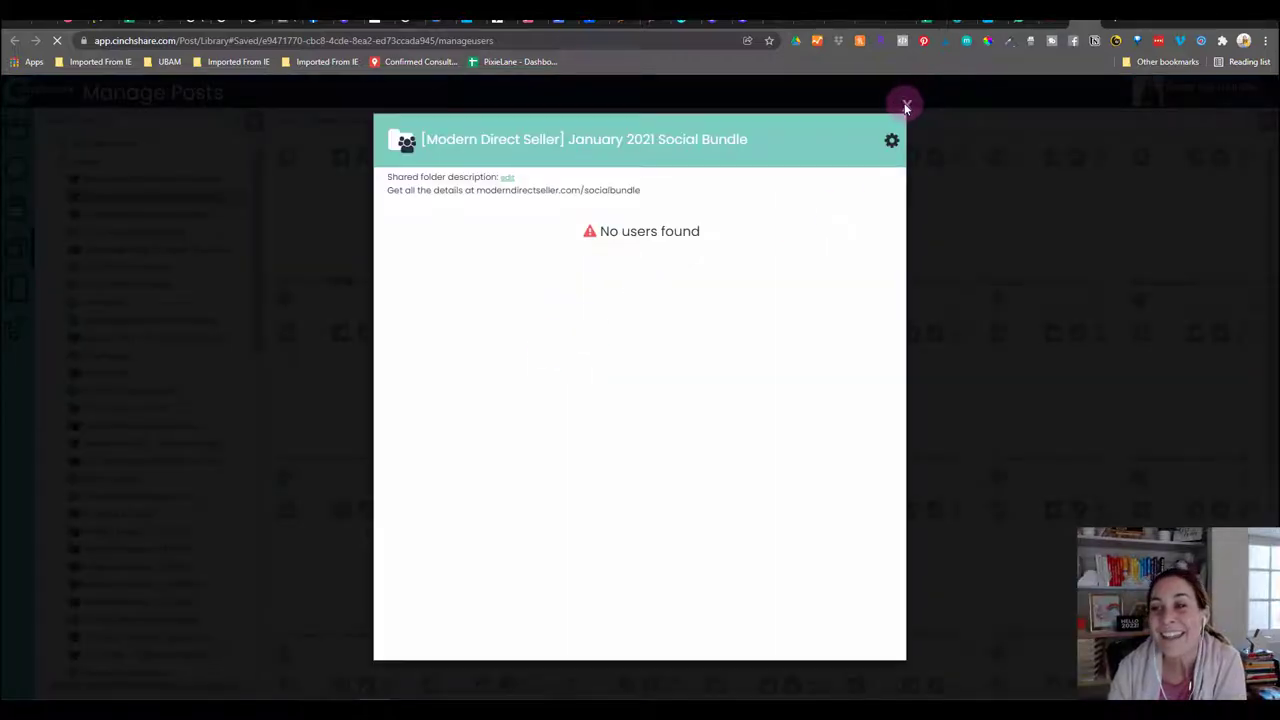
{"action": "left_click", "coordinate": [906, 106]}
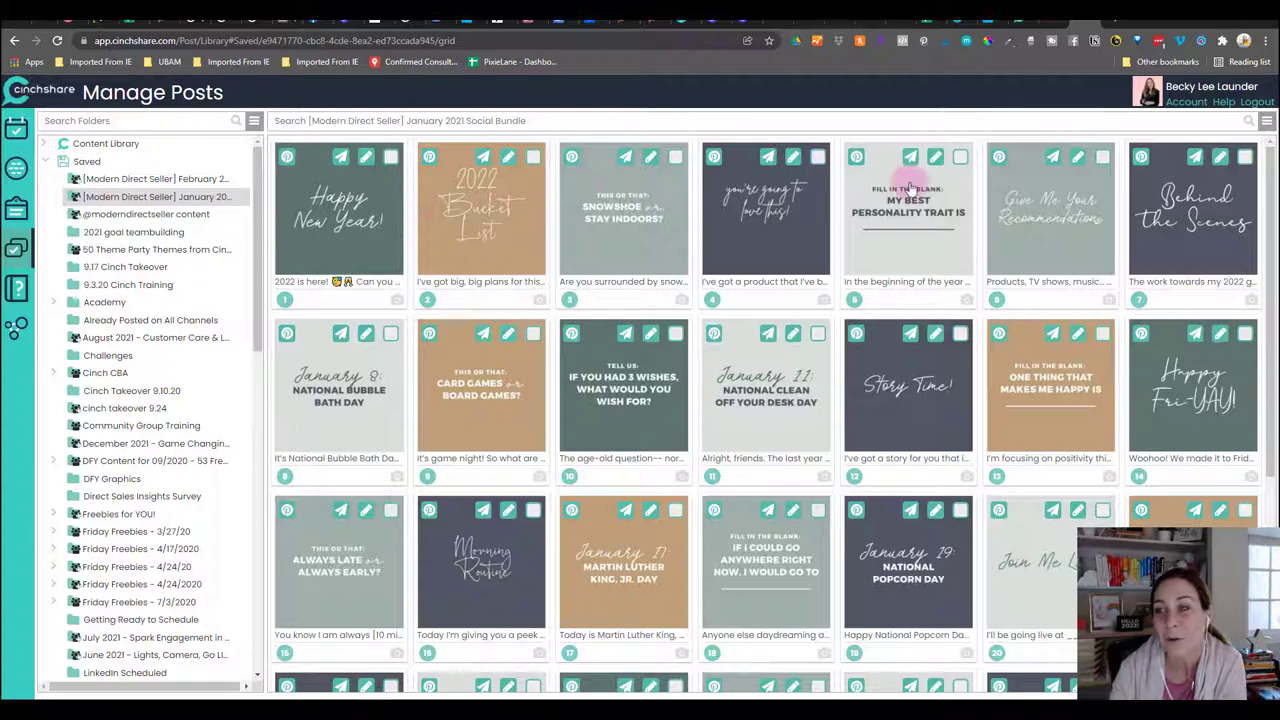
{"action": "scroll", "coordinate": [1017, 251], "scroll_direction": "down", "scroll_amount": 3}
{"action": "scroll", "coordinate": [900, 300], "scroll_direction": "up", "scroll_amount": 3}
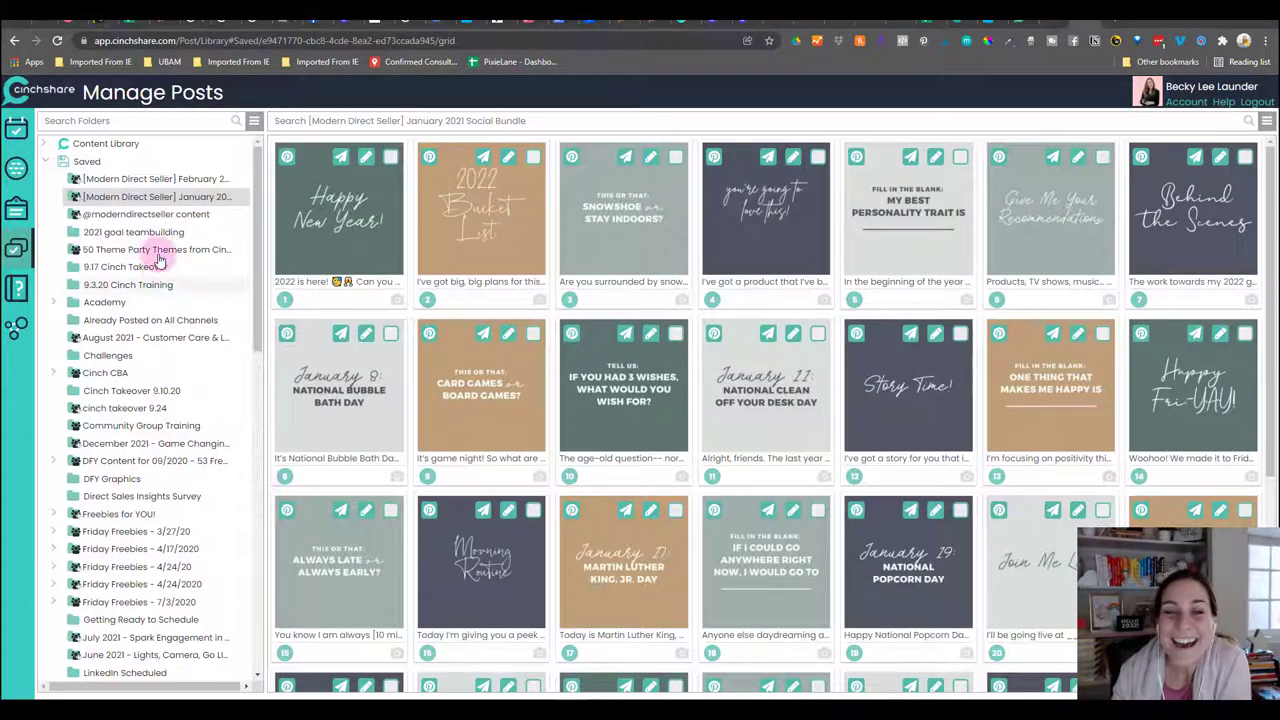
Step: Select all 31 bundle posts and choose Copy/Move to pick a destination folder
{"action": "left_click", "coordinate": [1267, 124]}
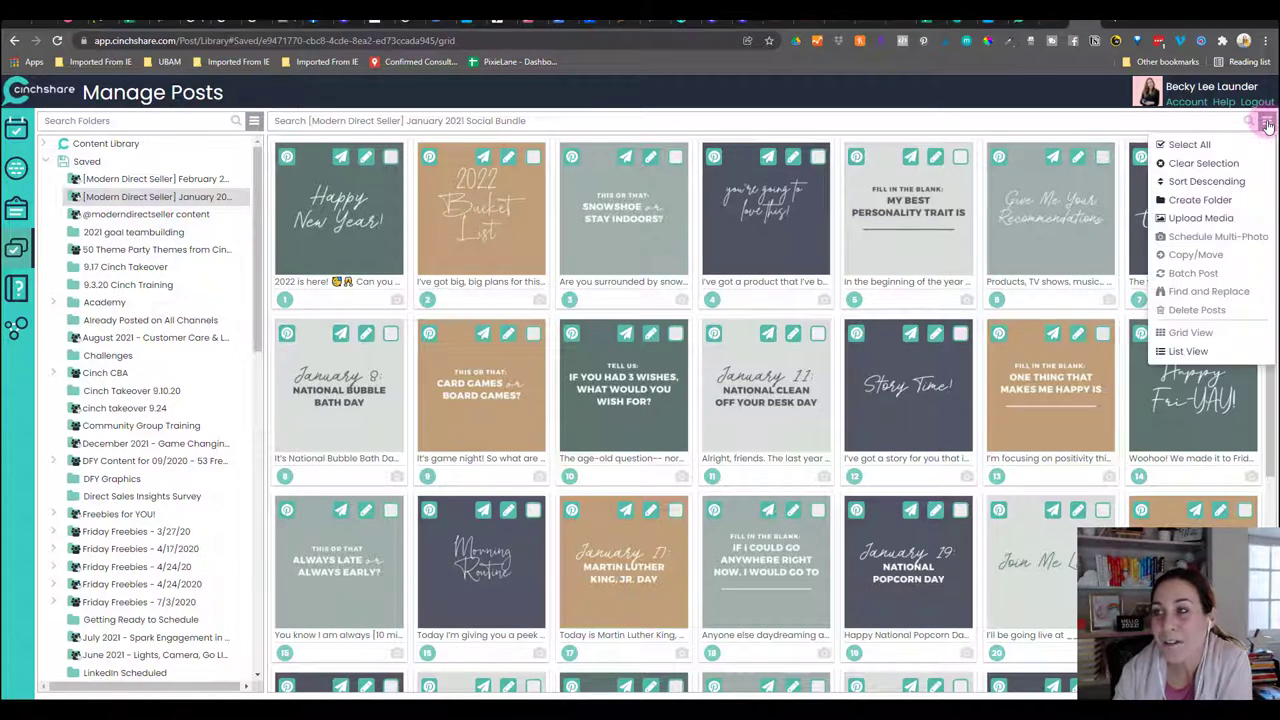
{"action": "left_click", "coordinate": [1186, 146]}
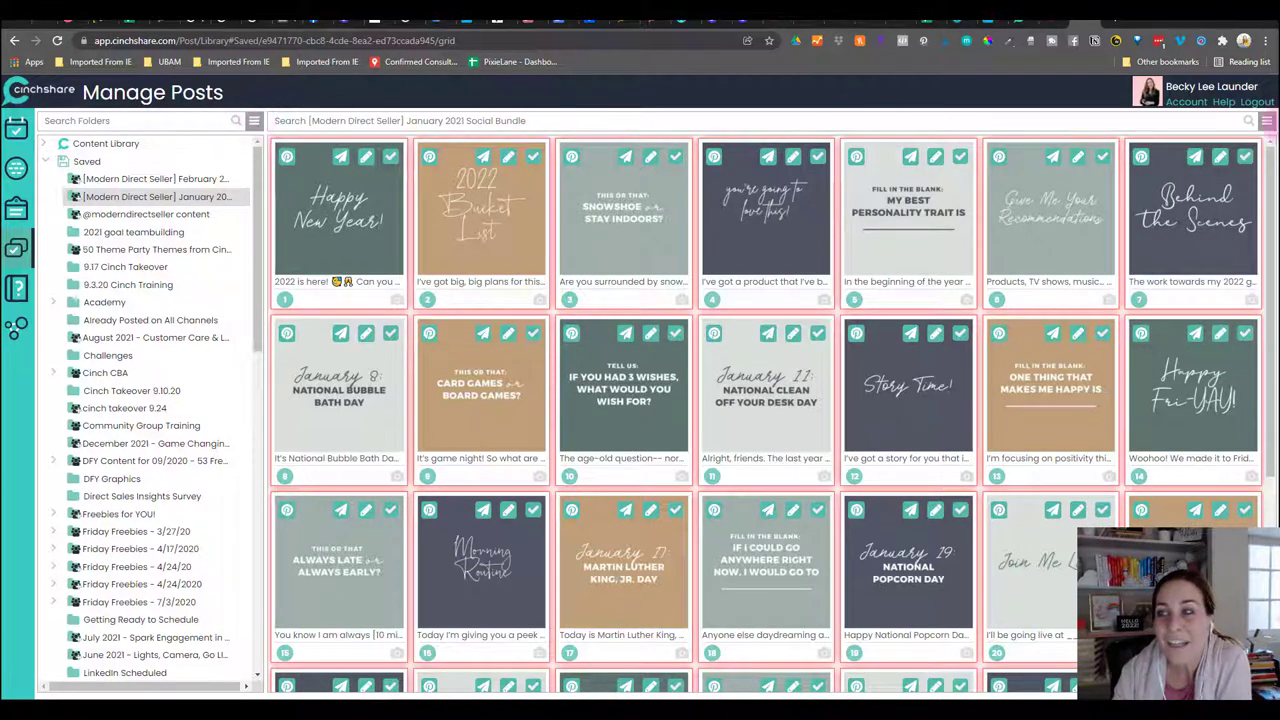
{"action": "left_click", "coordinate": [1267, 122]}
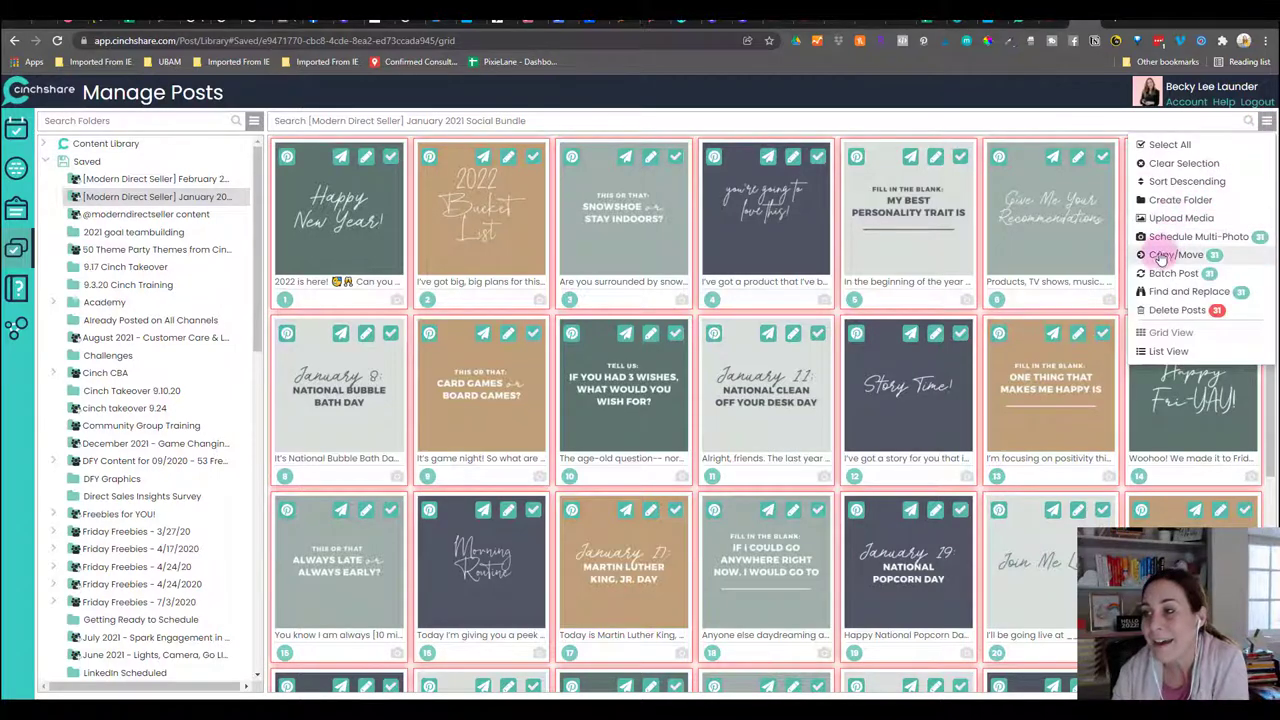
{"action": "left_click", "coordinate": [1160, 258]}
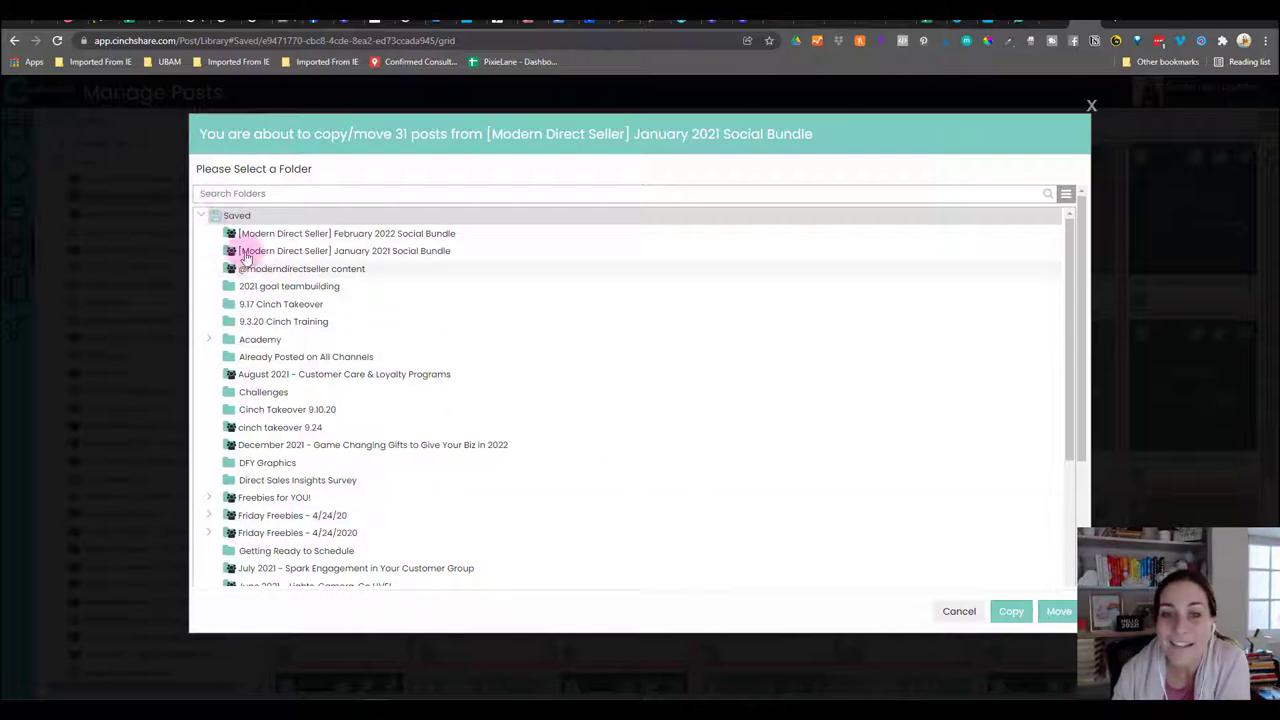
Step: Create a new Saved folder named 'NEW Jan Graphics and Captions' in the folder chooser
{"action": "scroll", "coordinate": [241, 323], "scroll_direction": "down", "scroll_amount": 1}
{"action": "scroll", "coordinate": [238, 310], "scroll_direction": "down", "scroll_amount": 3}
{"action": "scroll", "coordinate": [238, 310], "scroll_direction": "down", "scroll_amount": 3}
{"action": "scroll", "coordinate": [243, 319], "scroll_direction": "up", "scroll_amount": 7}
{"action": "left_click", "coordinate": [1065, 194]}
{"action": "left_click", "coordinate": [1035, 218]}
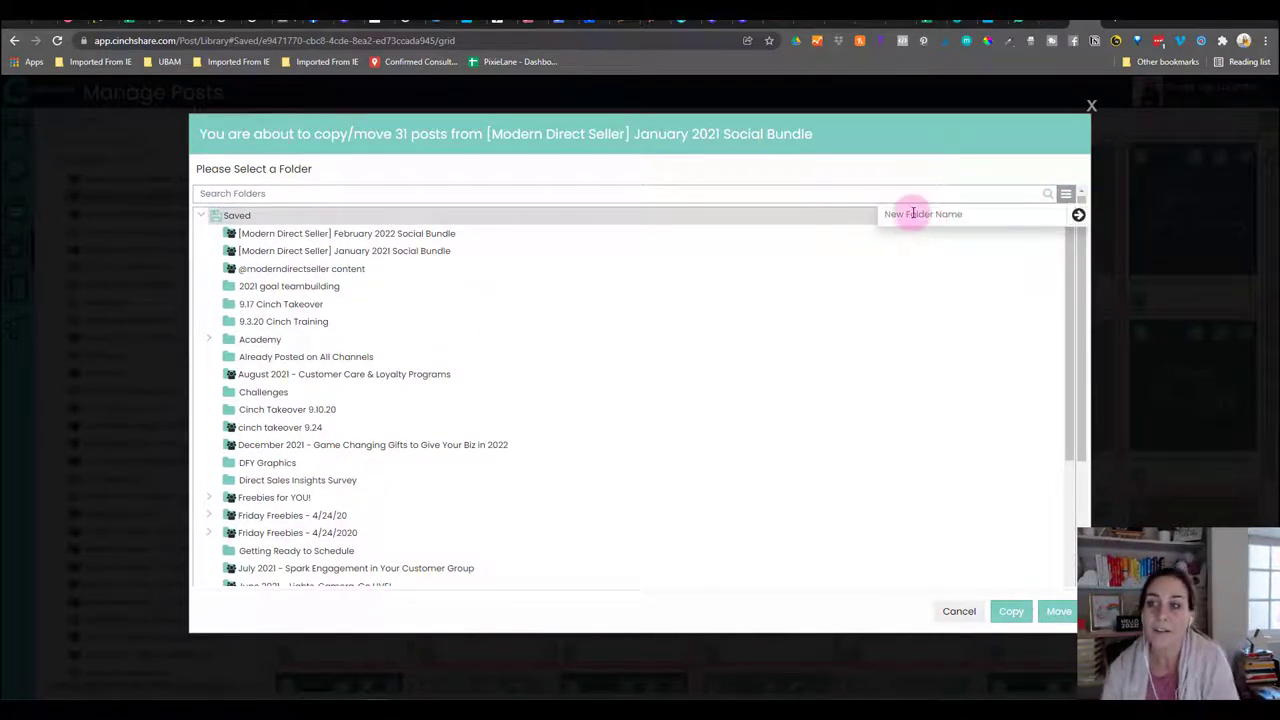
{"action": "type", "text": "NEW Jan Graphics and Ca"}
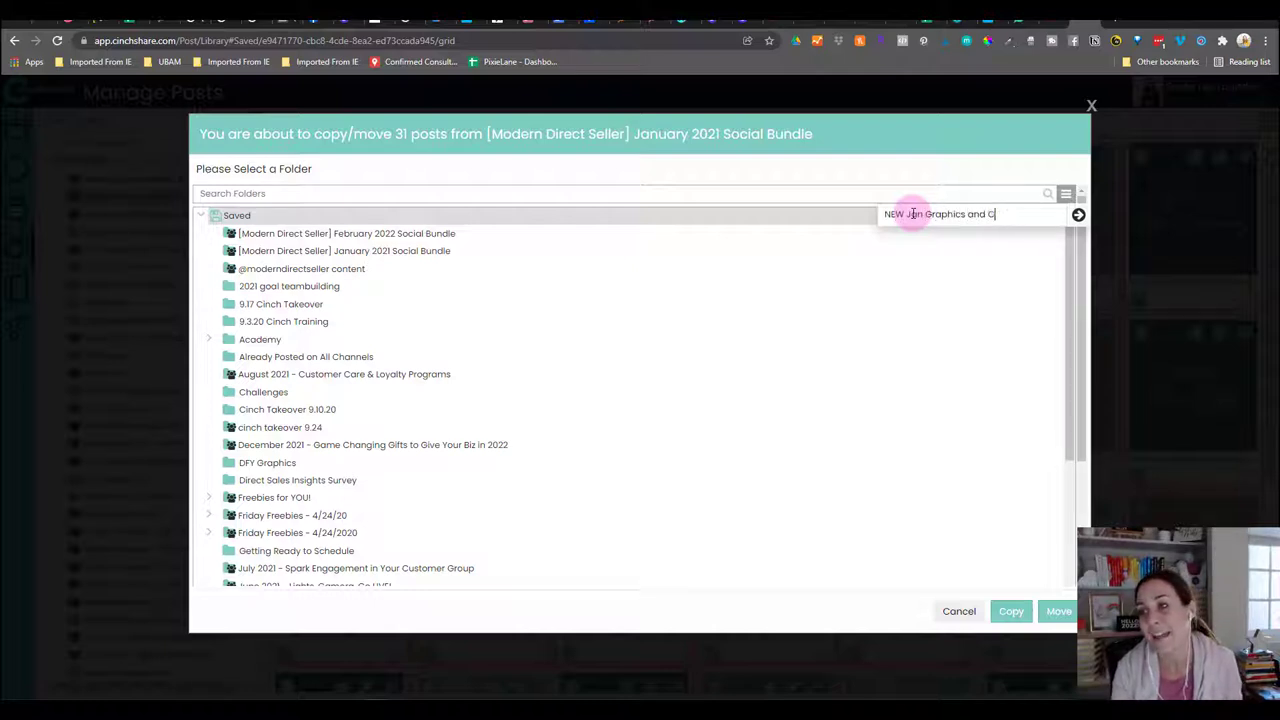
{"action": "type", "text": "ptions"}
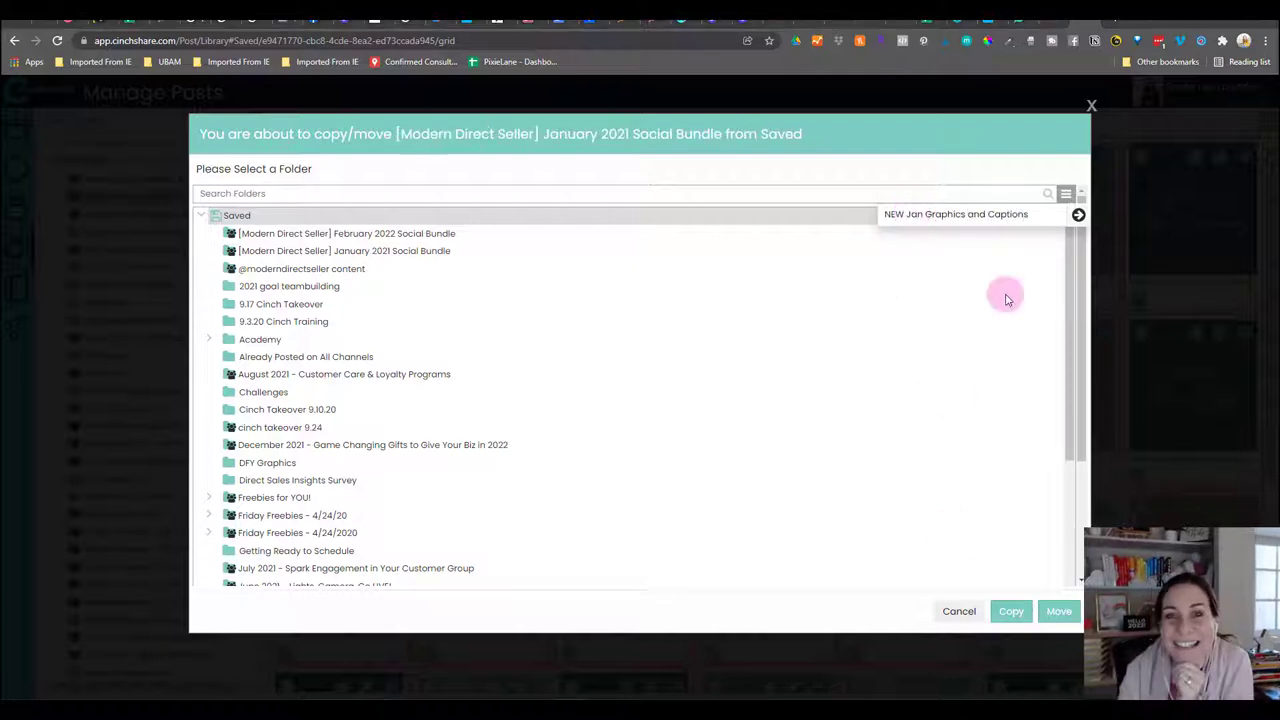
{"action": "left_click", "coordinate": [1078, 216]}
{"action": "scroll", "coordinate": [330, 440], "scroll_direction": "down", "scroll_amount": 3}
{"action": "scroll", "coordinate": [320, 485], "scroll_direction": "down", "scroll_amount": 2}
{"action": "scroll", "coordinate": [315, 495], "scroll_direction": "down", "scroll_amount": 1}
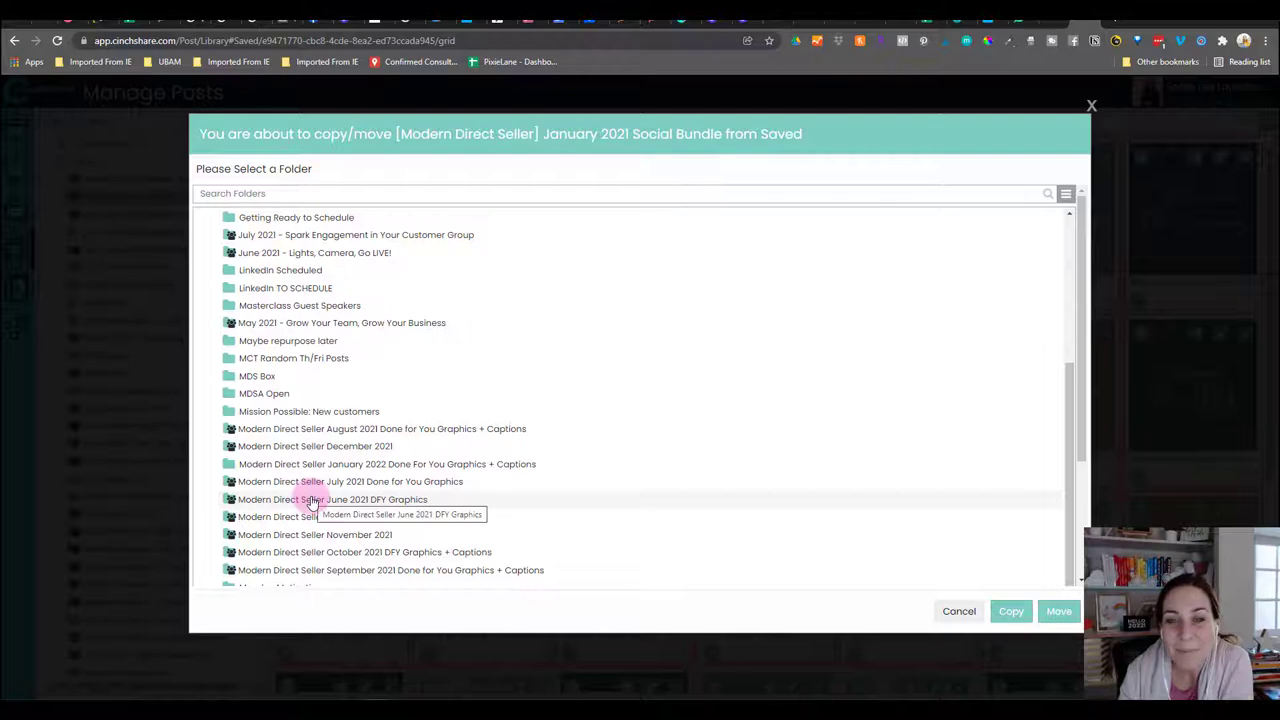
{"action": "scroll", "coordinate": [308, 490], "scroll_direction": "down", "scroll_amount": 3}
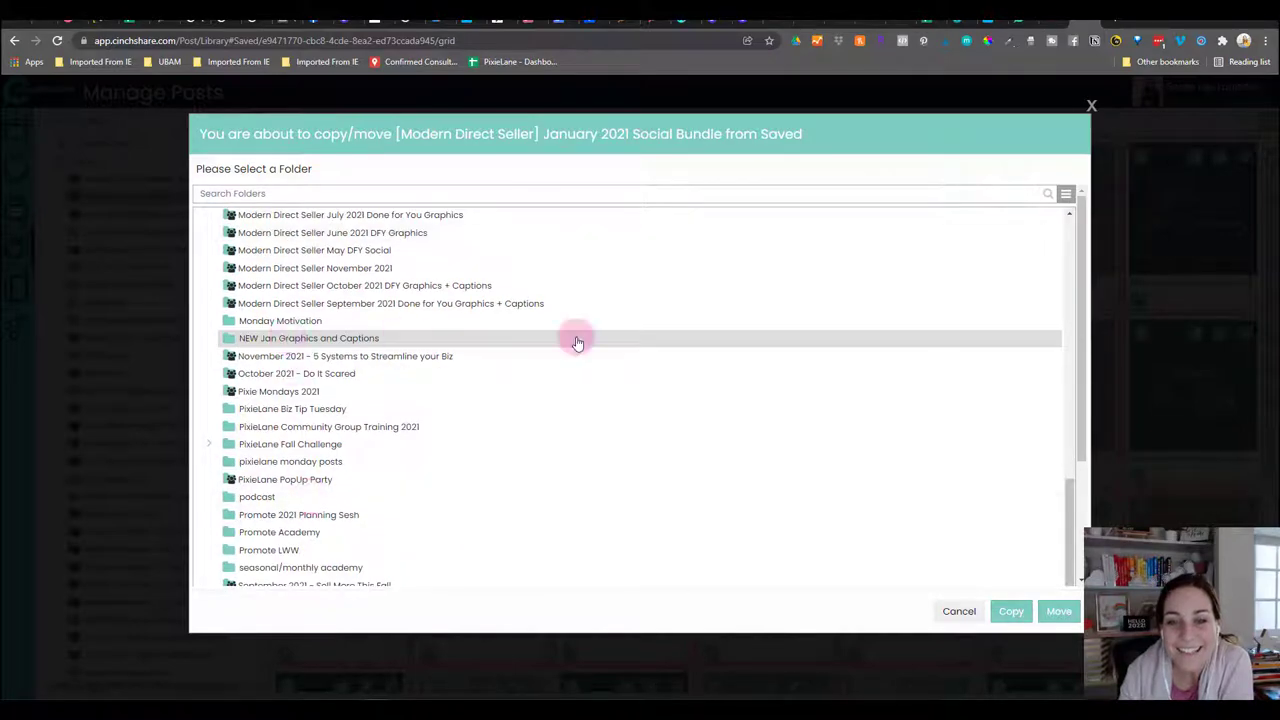
Step: Copy the bundle into NEW Jan Graphics and Captions and open its copied January subfolder
{"action": "left_click", "coordinate": [1008, 613]}
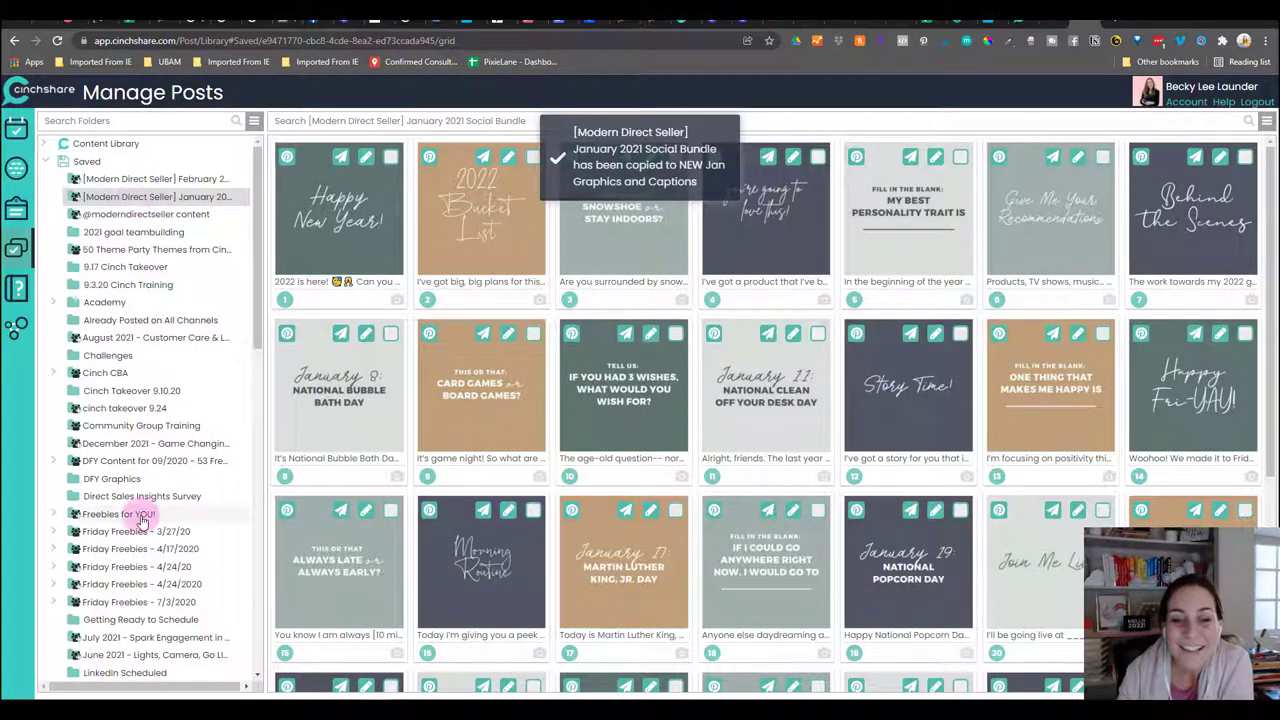
{"action": "scroll", "coordinate": [143, 520], "scroll_direction": "down", "scroll_amount": 2}
{"action": "scroll", "coordinate": [140, 524], "scroll_direction": "down", "scroll_amount": 3}
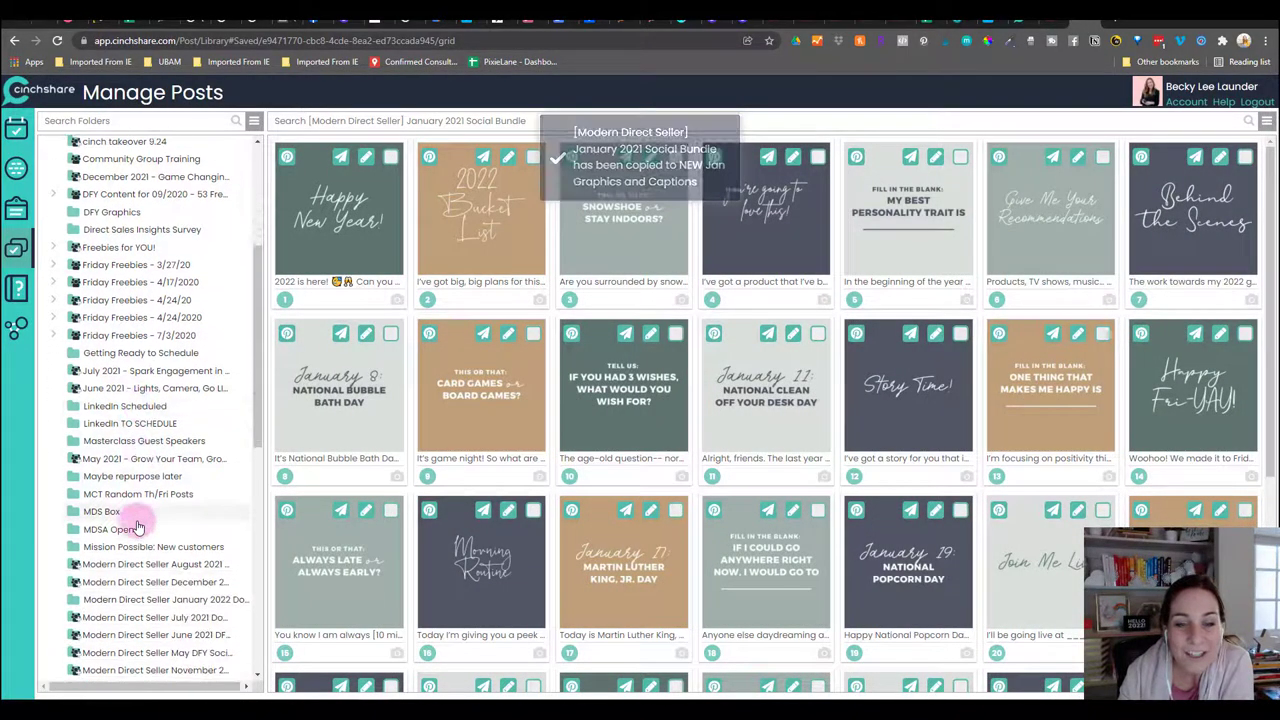
{"action": "scroll", "coordinate": [138, 527], "scroll_direction": "down", "scroll_amount": 1}
{"action": "scroll", "coordinate": [140, 540], "scroll_direction": "down", "scroll_amount": 3}
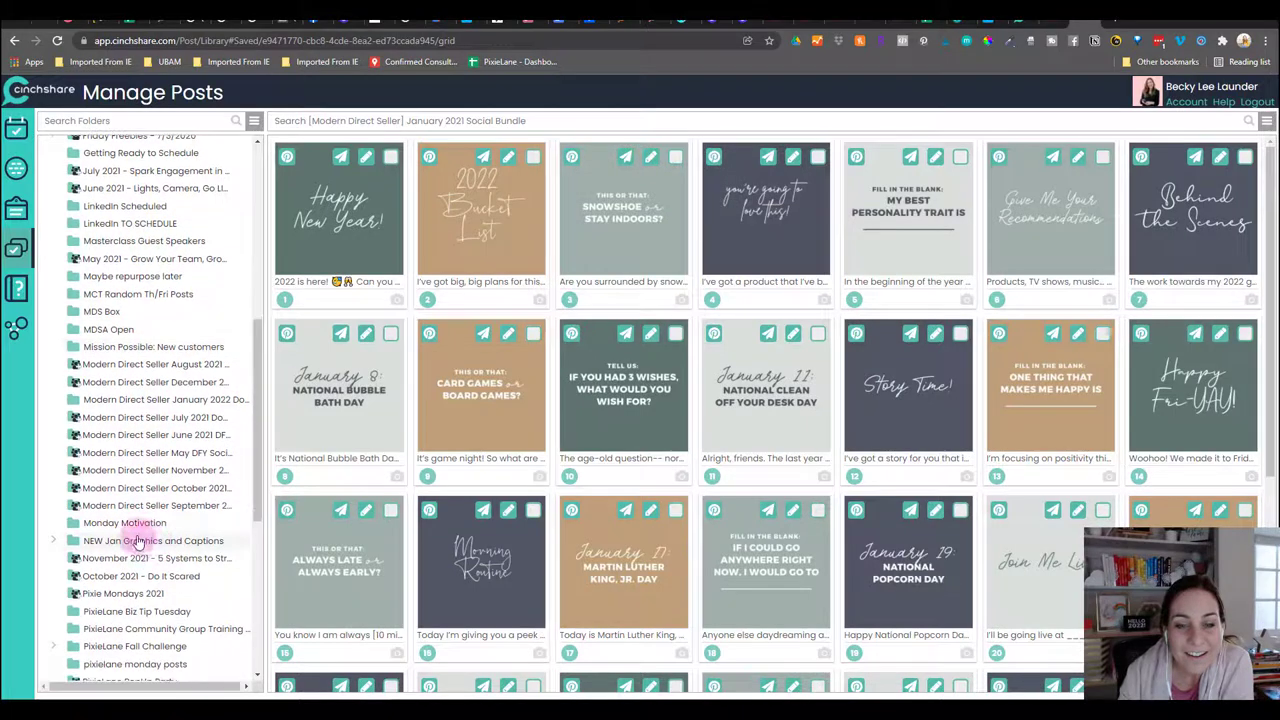
{"action": "left_click", "coordinate": [140, 541]}
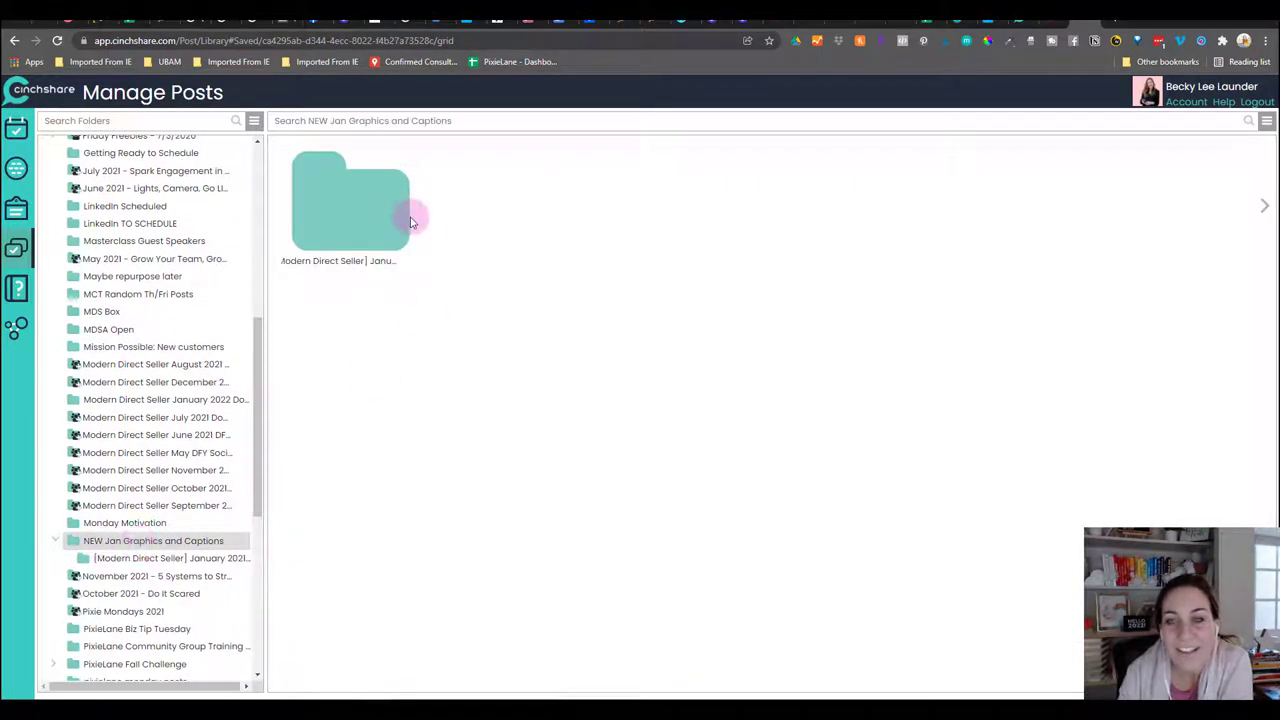
{"action": "double_click", "coordinate": [357, 196]}
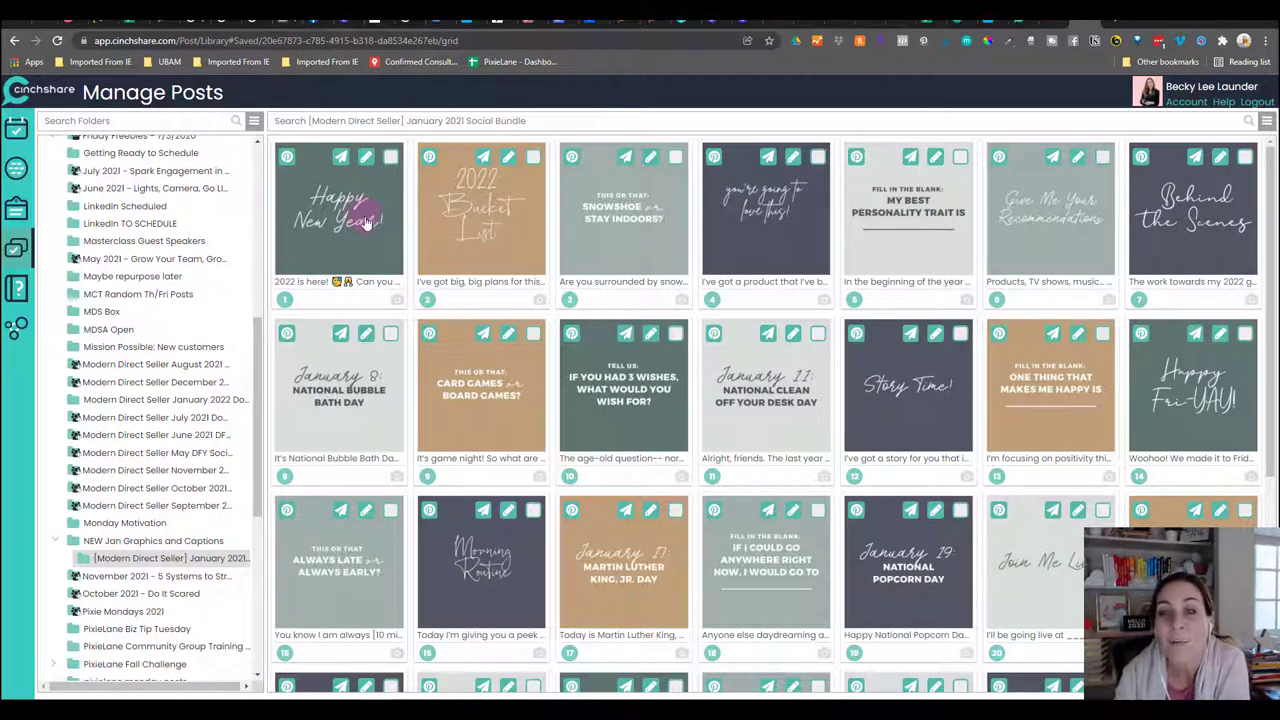
Step: Add the staying-up-until-midnight-watching-movies line to the Happy New Year caption and save it
{"action": "left_click", "coordinate": [367, 221]}
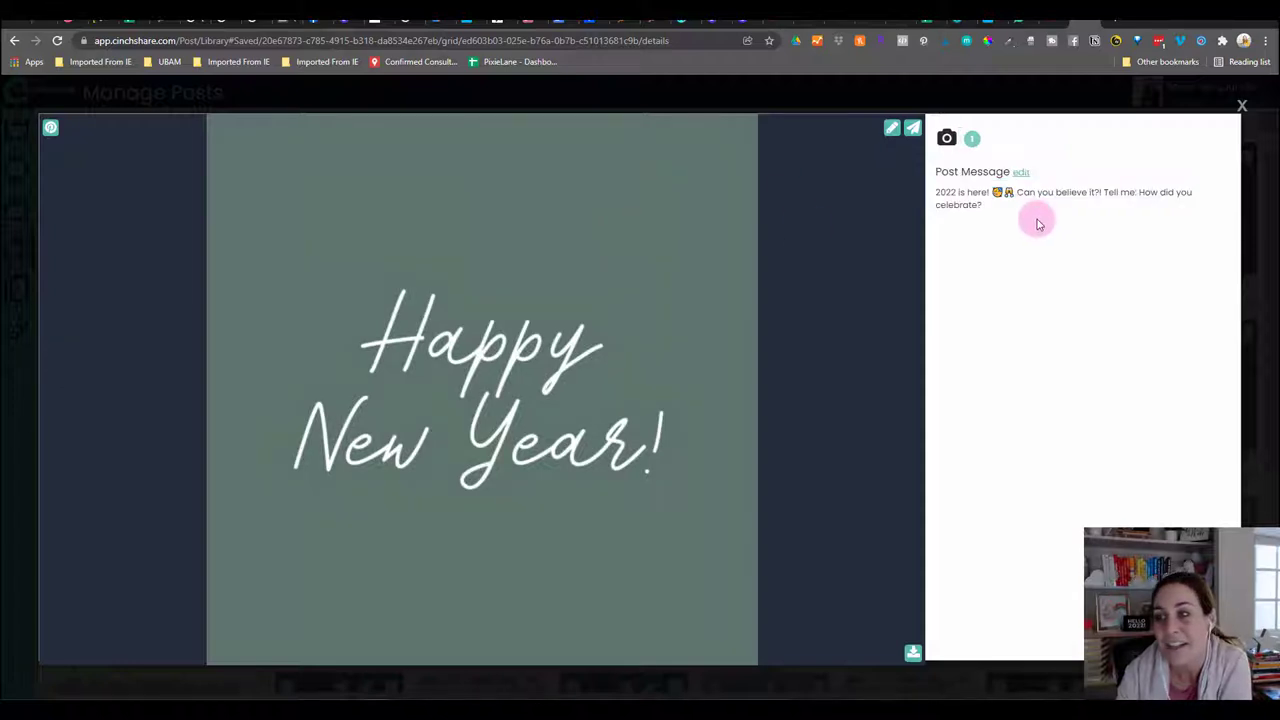
{"action": "left_click", "coordinate": [1021, 172]}
{"action": "type", "text": "Our family stayed up until m"}
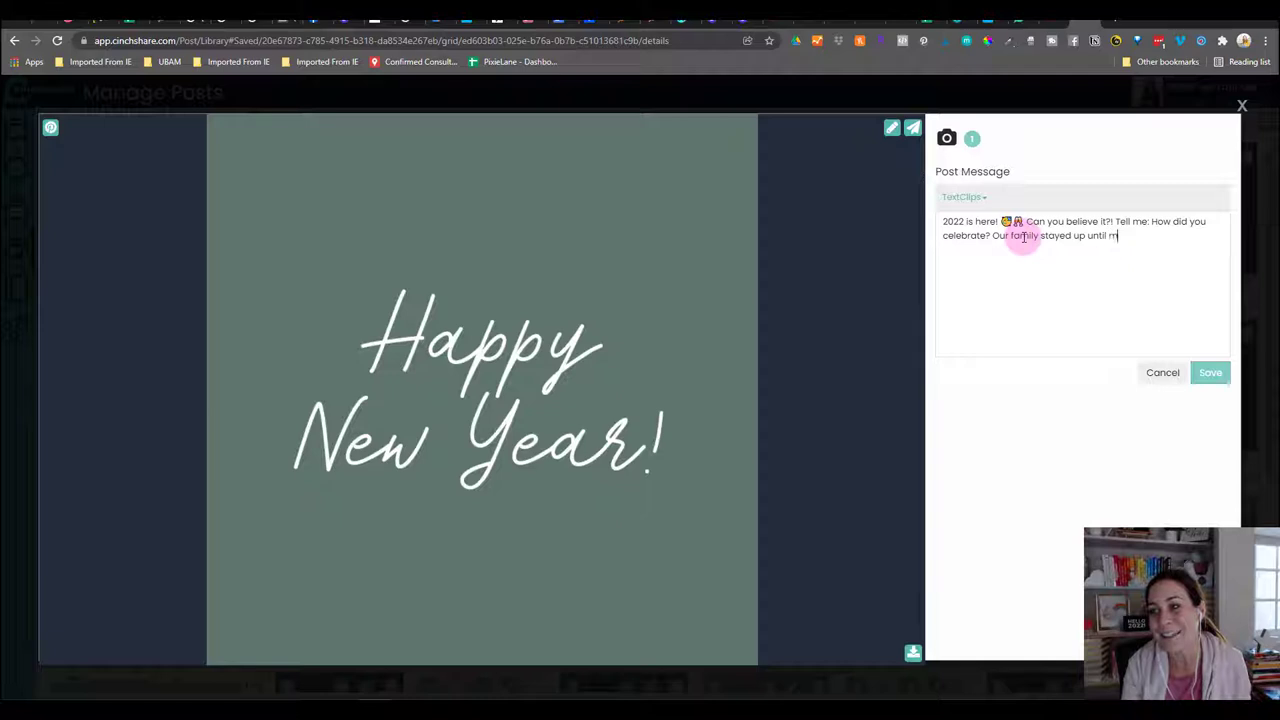
{"action": "type", "text": "idnight watching movies! :)"}
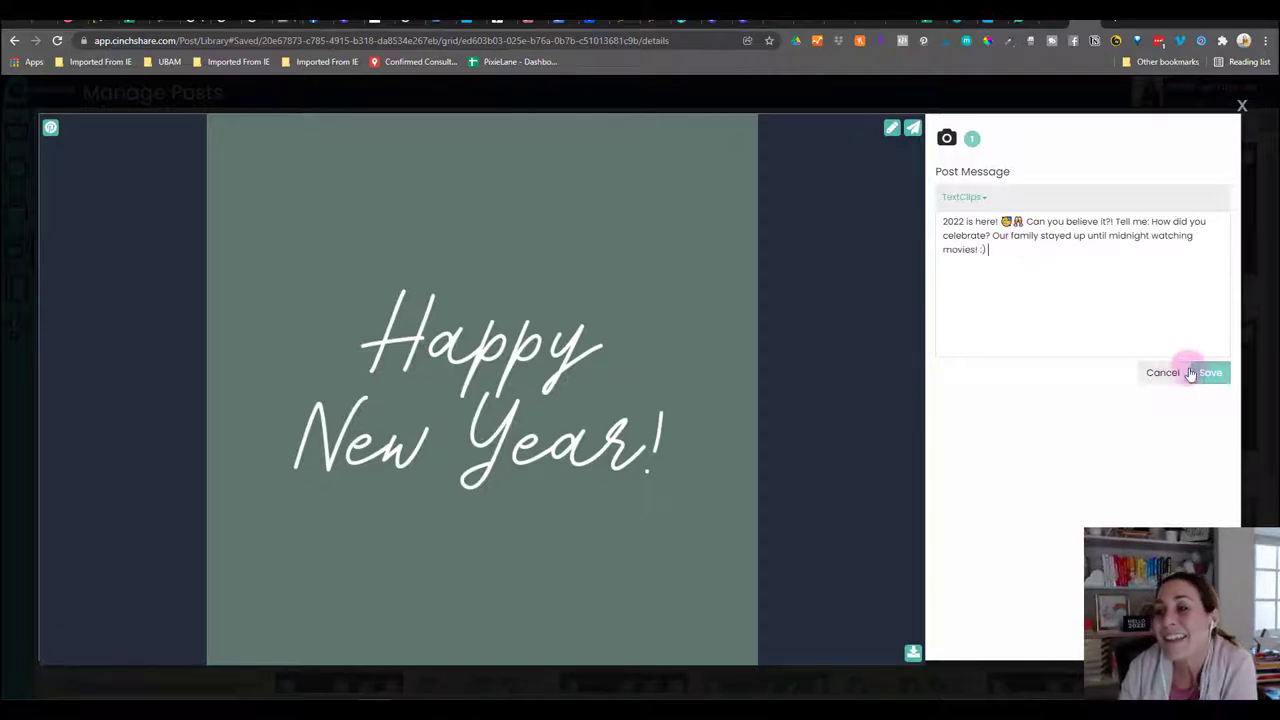
{"action": "left_click", "coordinate": [1195, 372]}
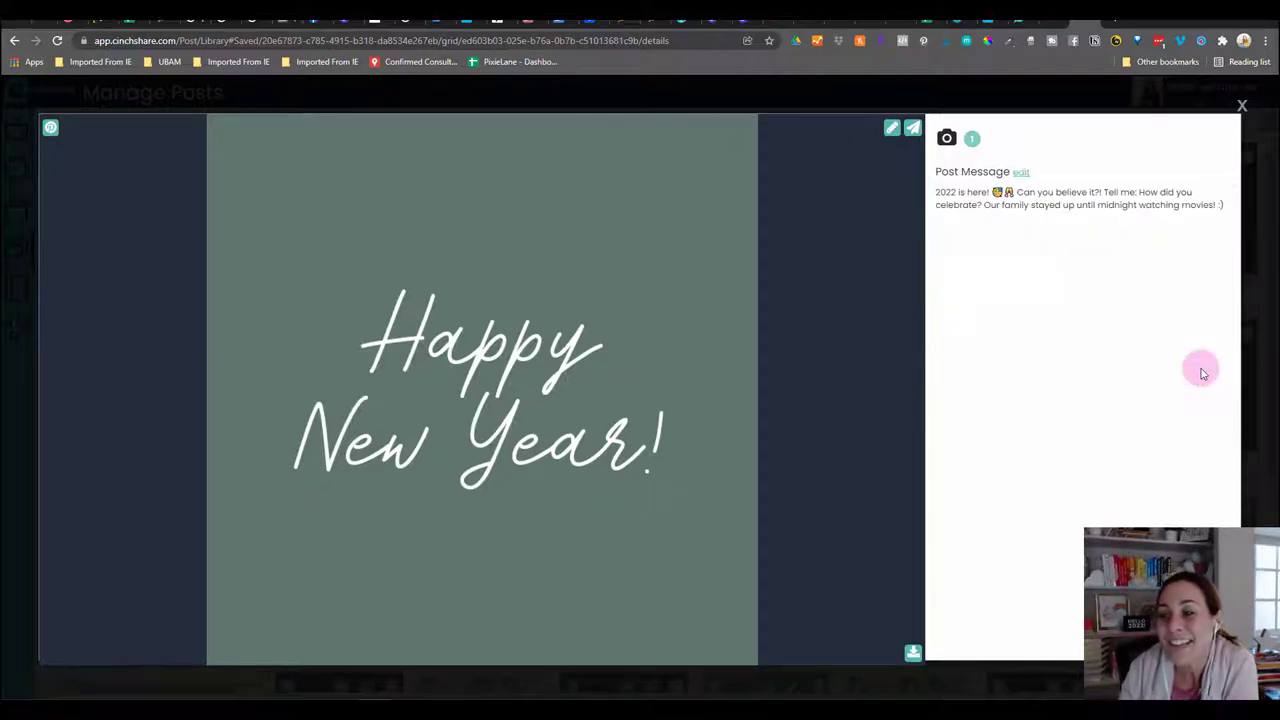
Step: Fill the Bucket List lines with Working out more, Sleeping more, Read more books, and save
{"action": "left_click", "coordinate": [905, 365]}
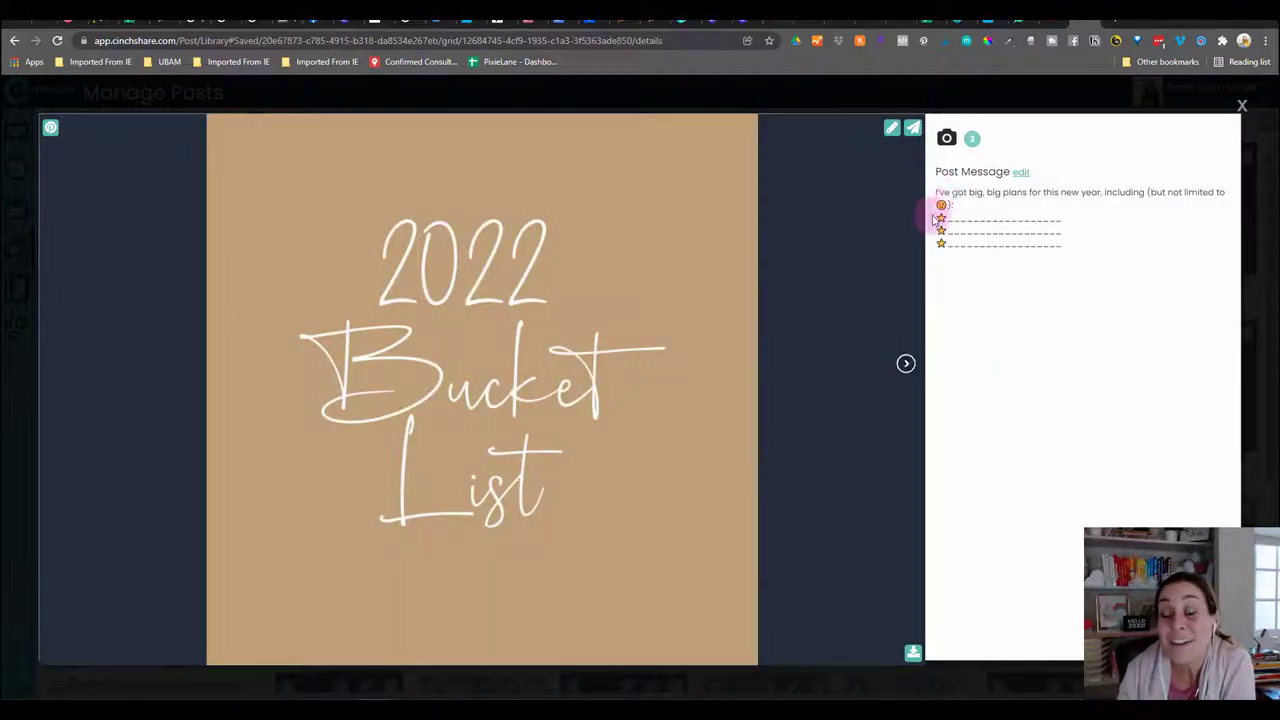
{"action": "left_click", "coordinate": [1020, 173]}
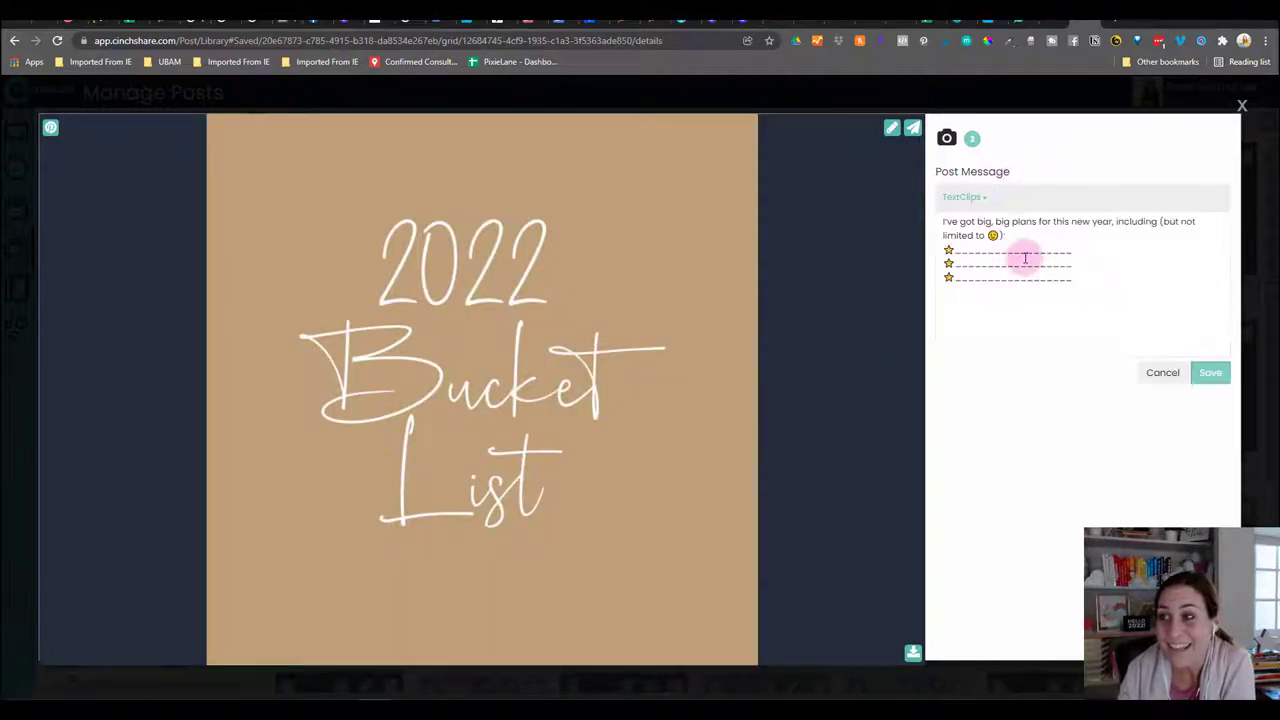
{"action": "left_click", "coordinate": [1074, 251]}
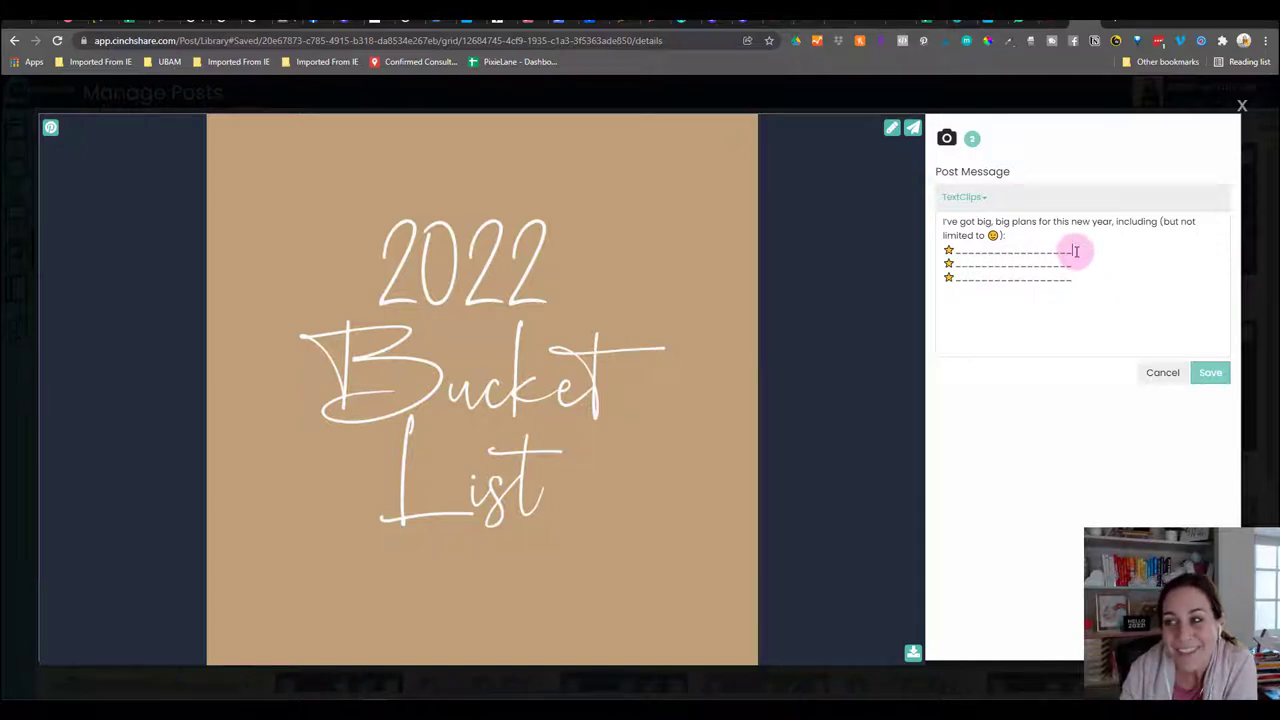
{"action": "left_click_drag", "start_coordinate": [1076, 251], "coordinate": [958, 256]}
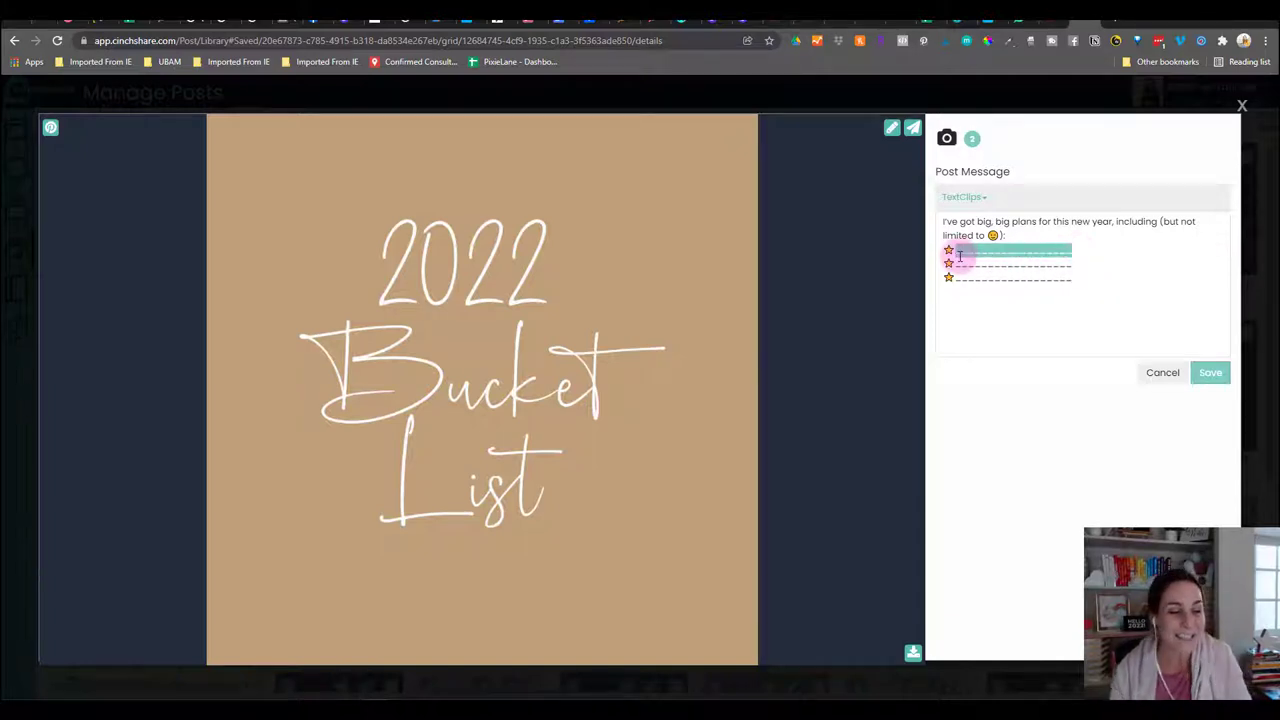
{"action": "type", "text": "Working out more"}
{"action": "left_click_drag", "start_coordinate": [1071, 264], "coordinate": [951, 265]}
{"action": "type", "text": "Sleep more"}
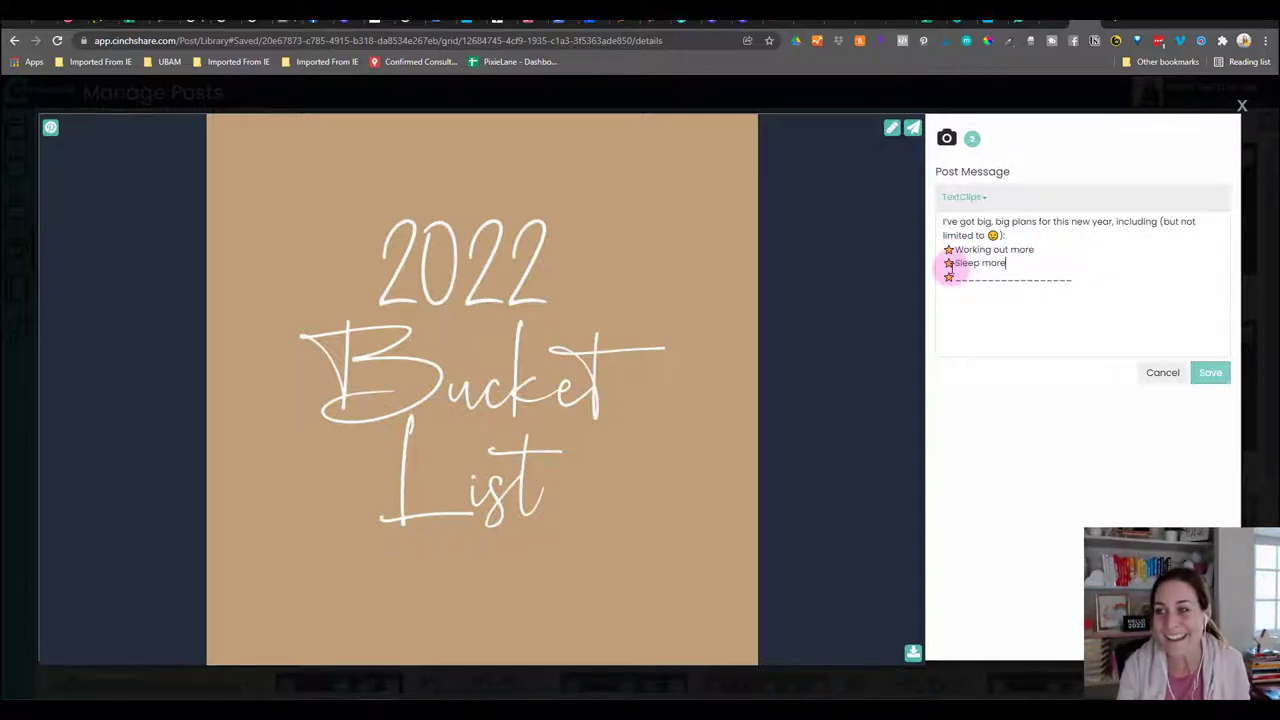
{"action": "left_click_drag", "start_coordinate": [1072, 279], "coordinate": [962, 280]}
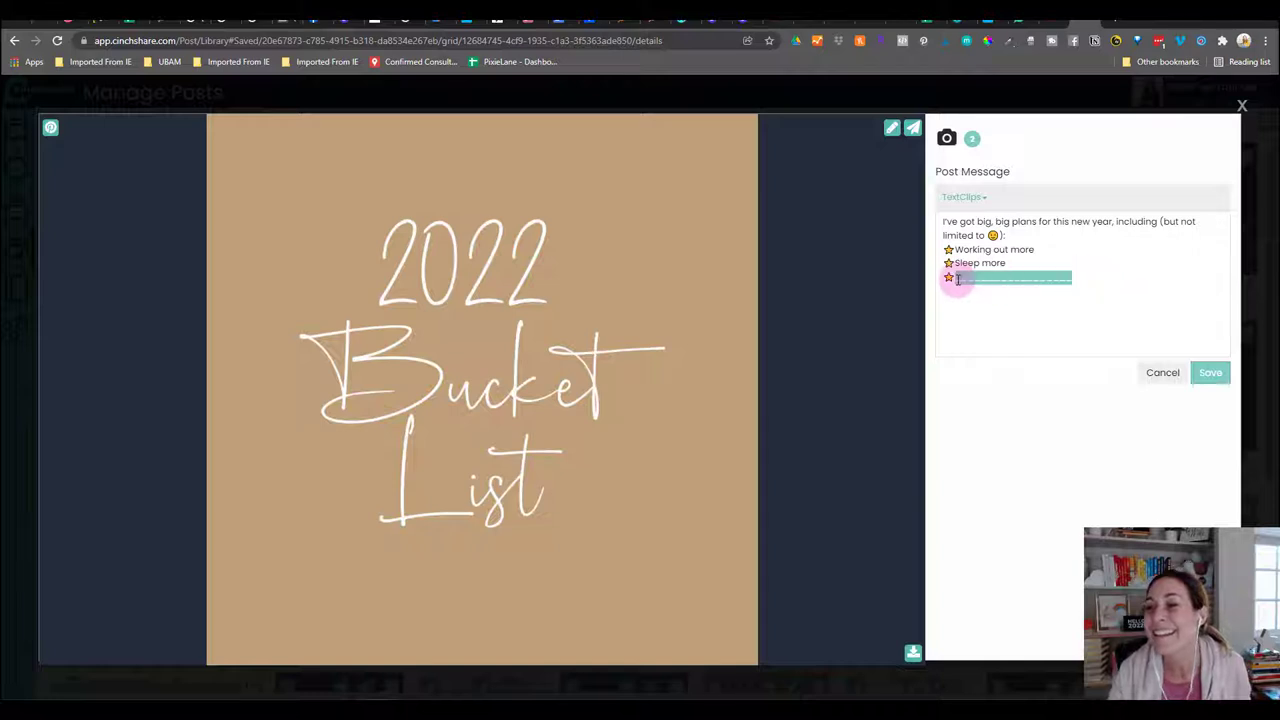
{"action": "type", "text": "Read mo"}
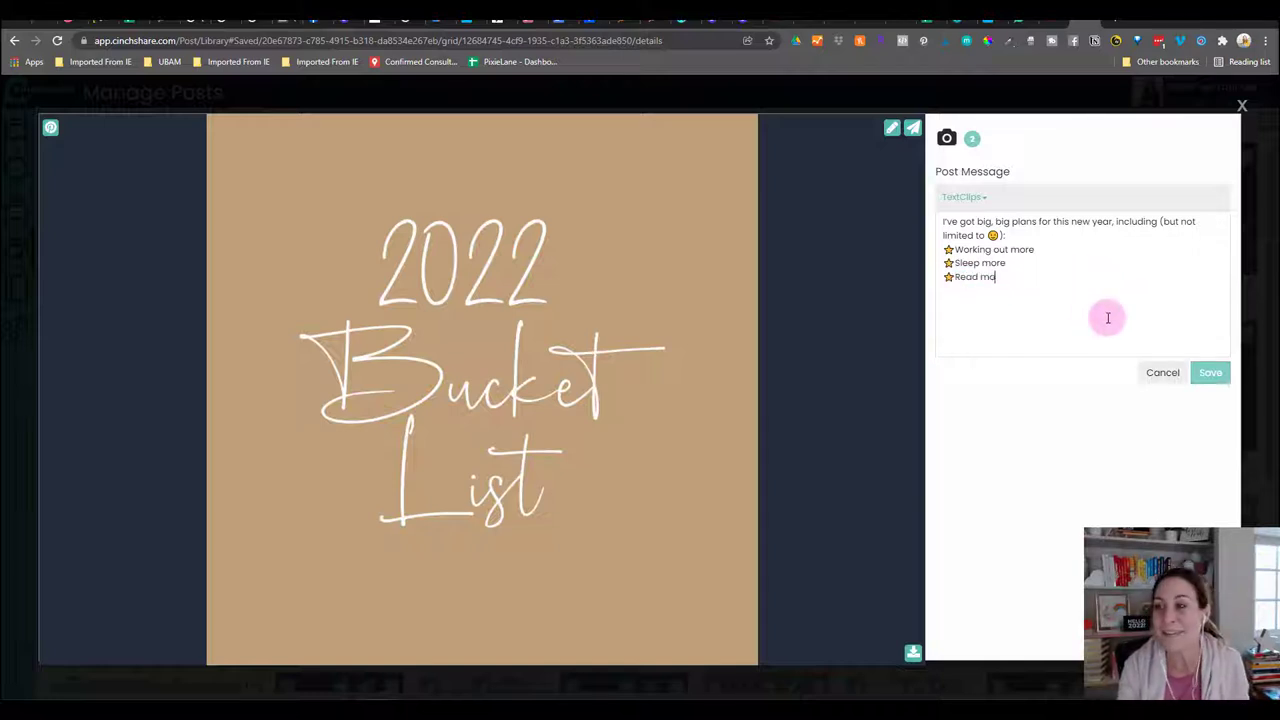
{"action": "type", "text": "re books"}
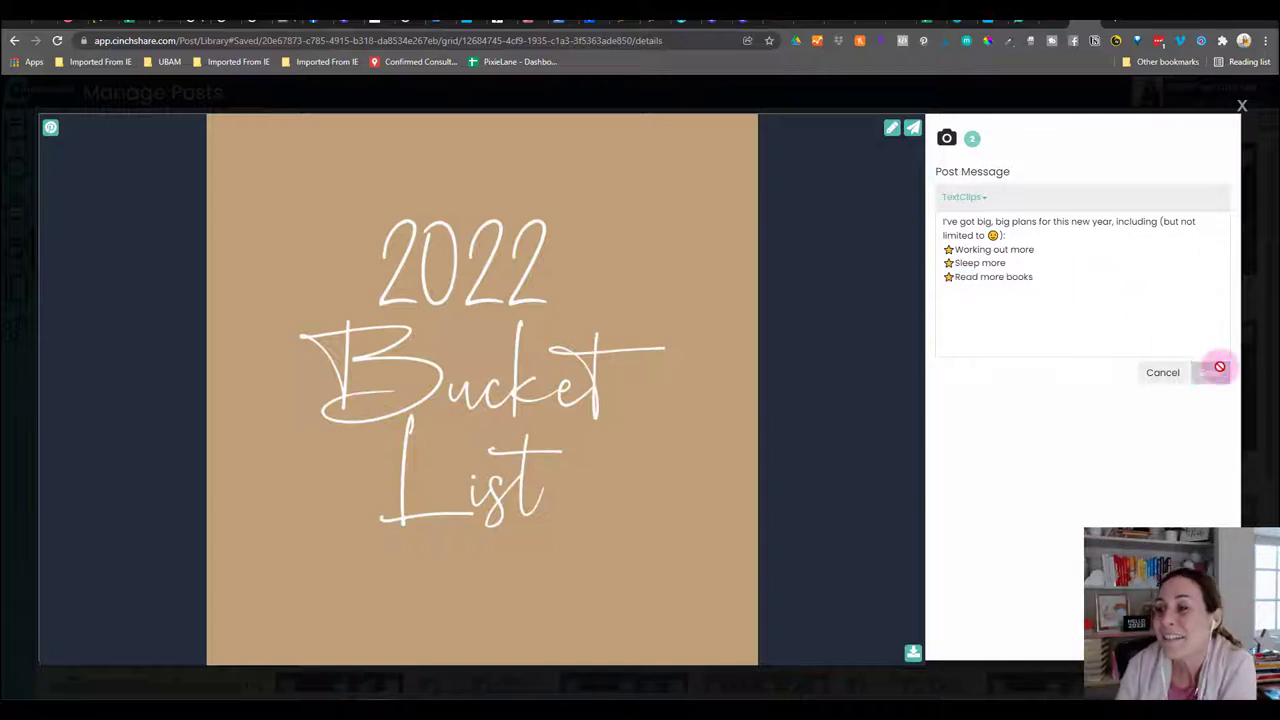
{"action": "left_click", "coordinate": [1213, 370]}
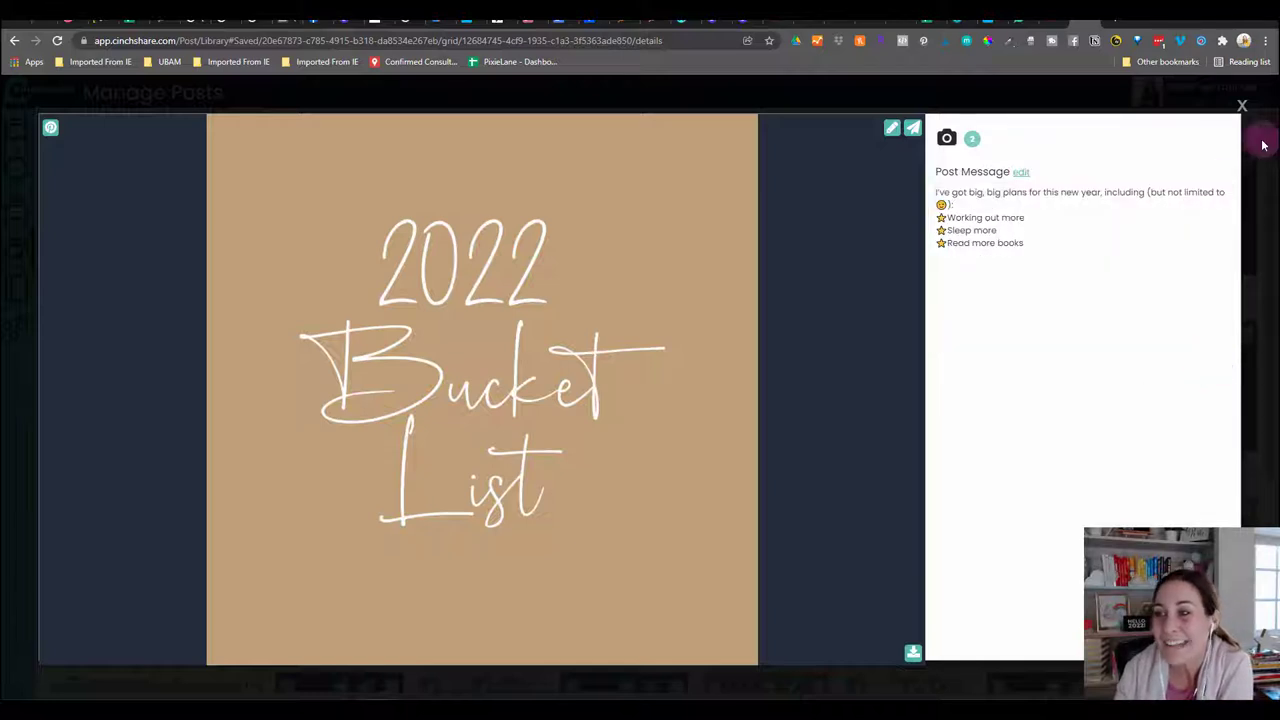
Step: Page through the next seven posts' captions, then close the preview back to the grid
{"action": "left_click", "coordinate": [905, 364]}
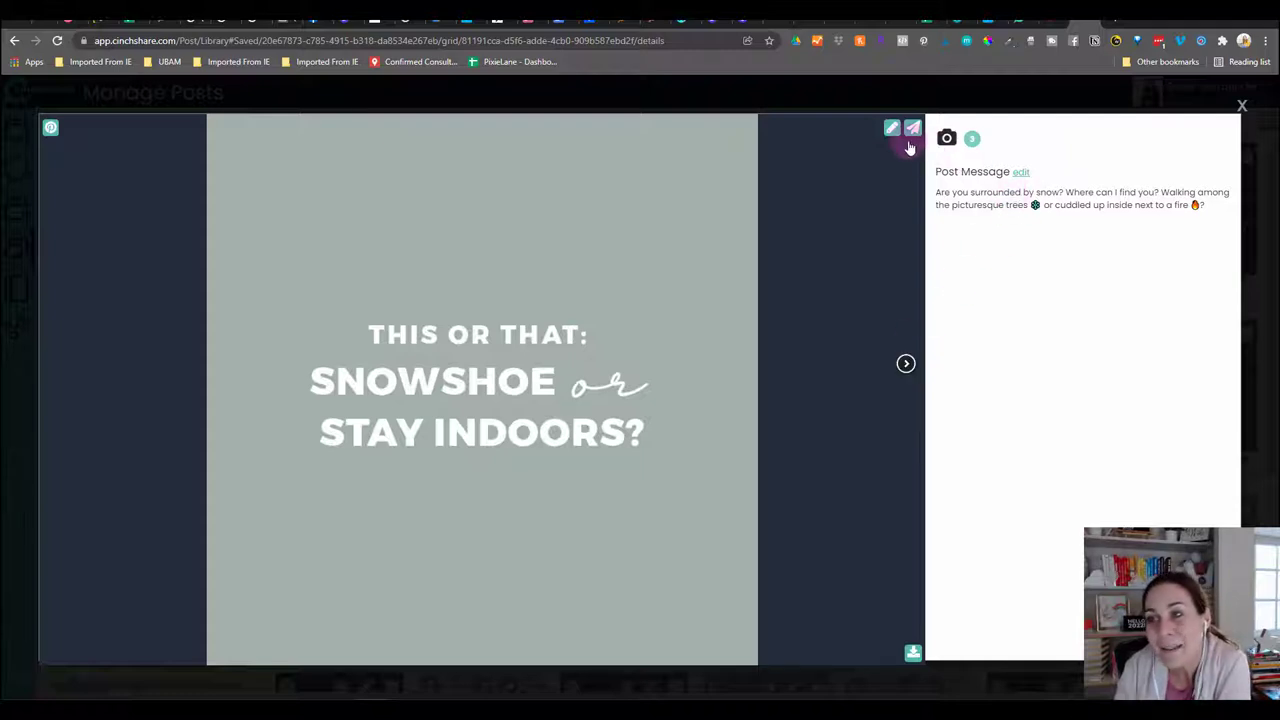
{"action": "left_click", "coordinate": [905, 364]}
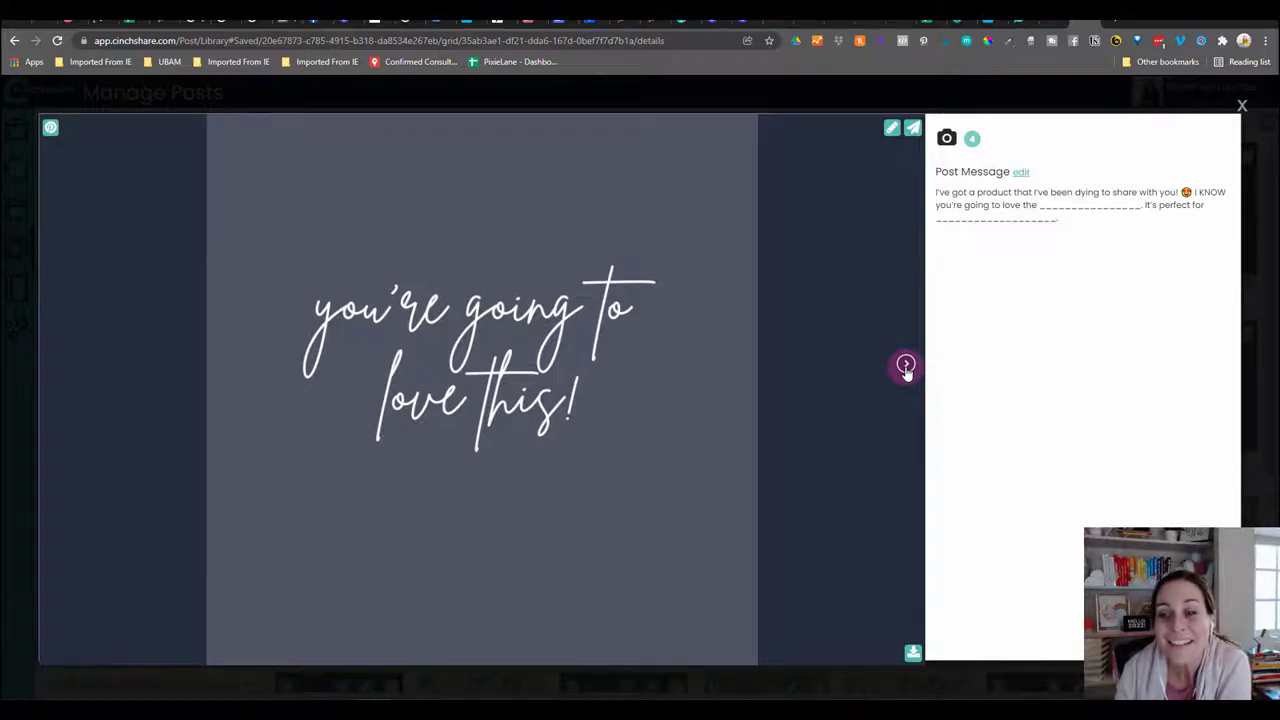
{"action": "left_click", "coordinate": [905, 364]}
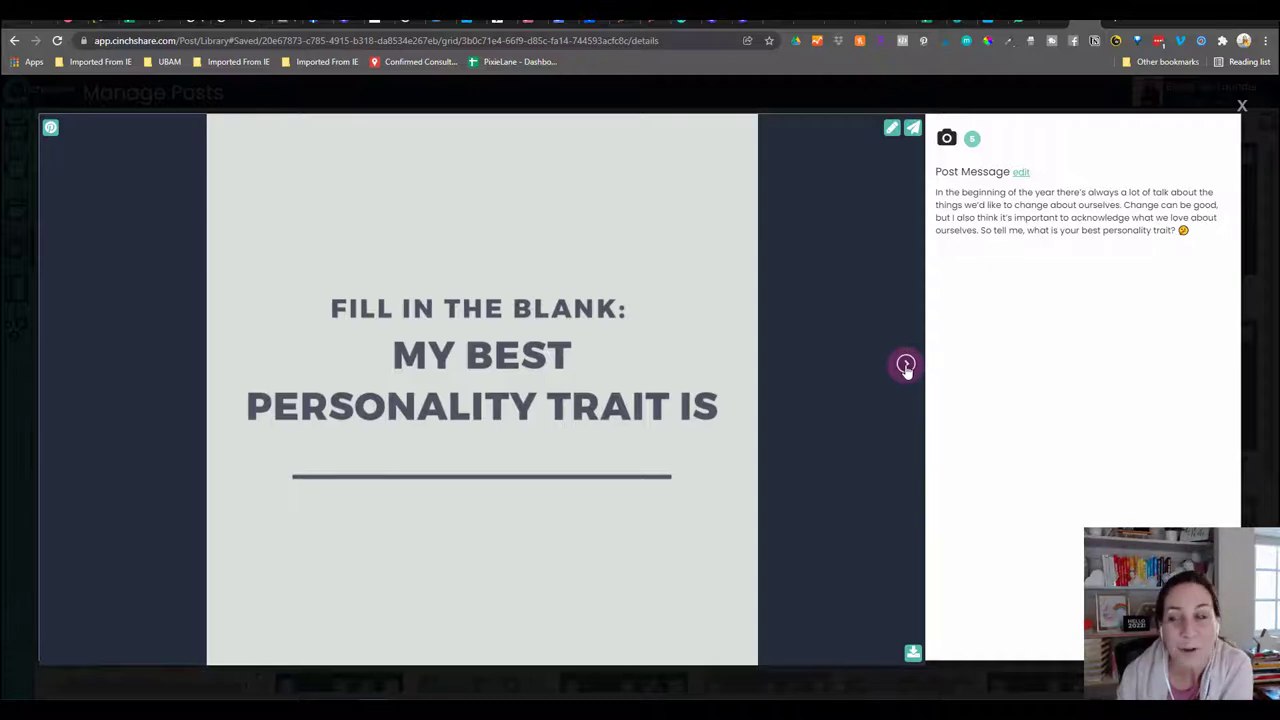
{"action": "left_click", "coordinate": [906, 366]}
{"action": "left_click", "coordinate": [906, 366]}
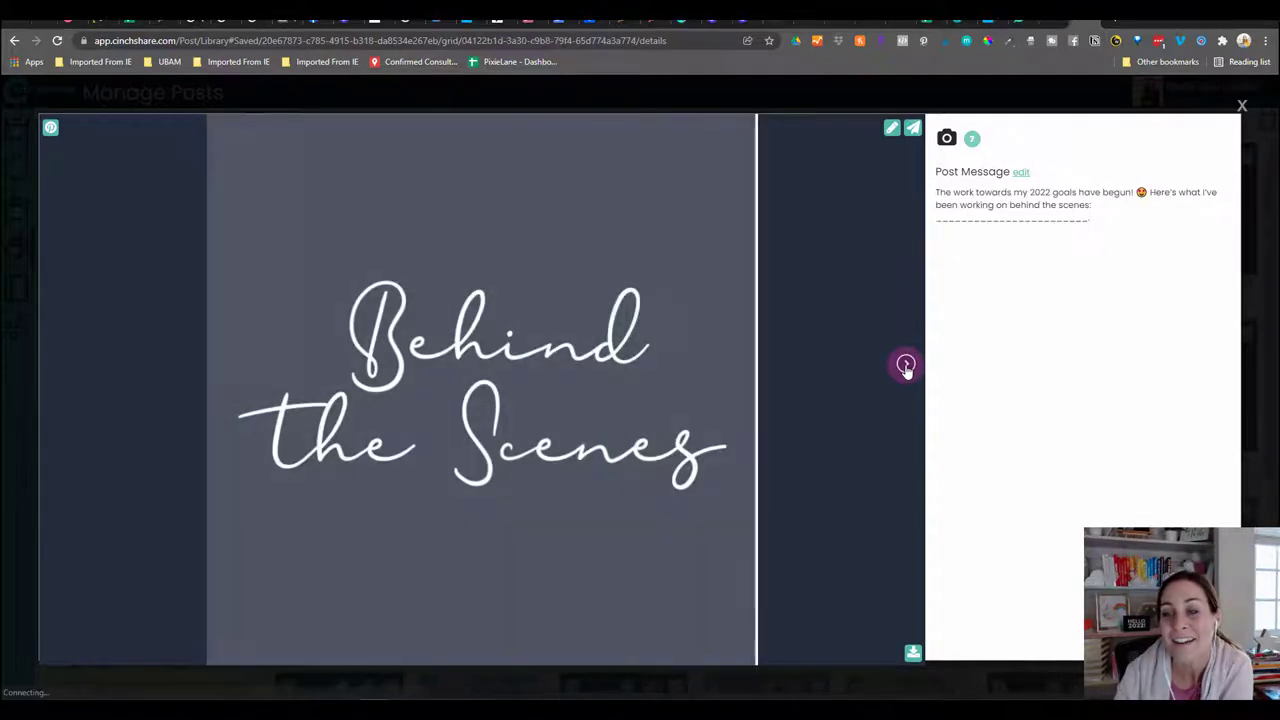
{"action": "left_click", "coordinate": [906, 366]}
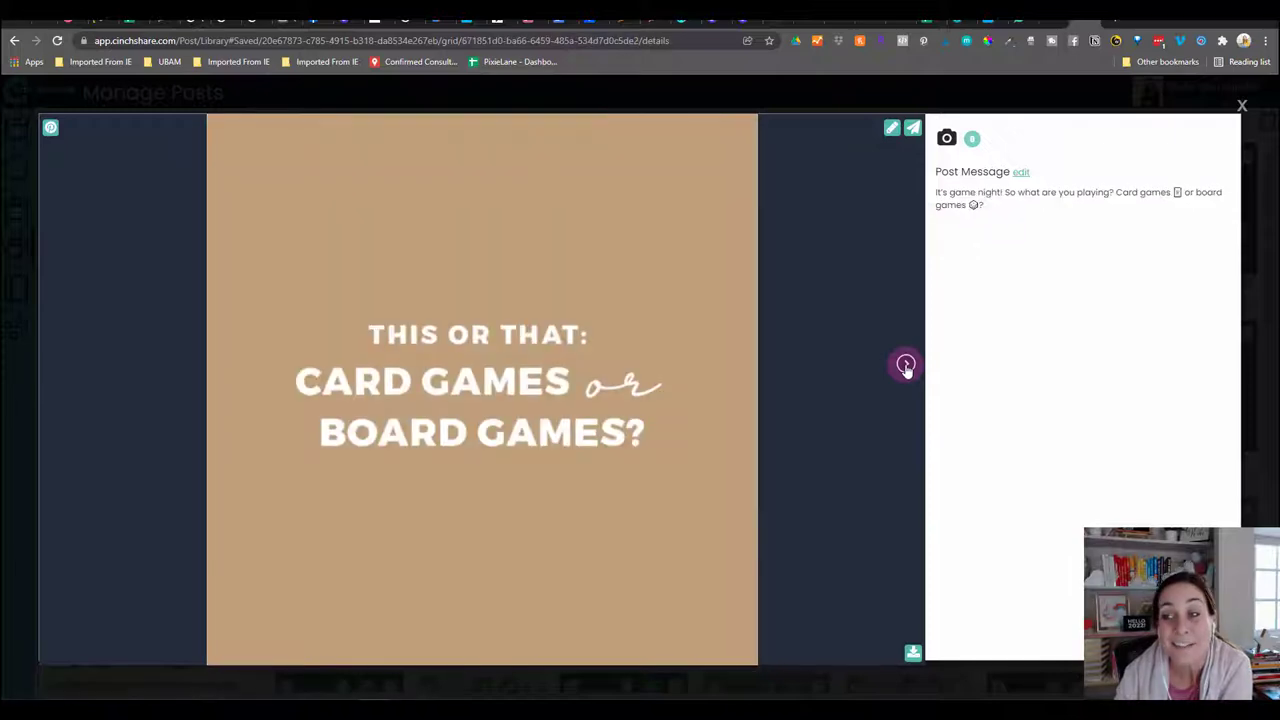
{"action": "left_click", "coordinate": [906, 366]}
{"action": "left_click", "coordinate": [1243, 105]}
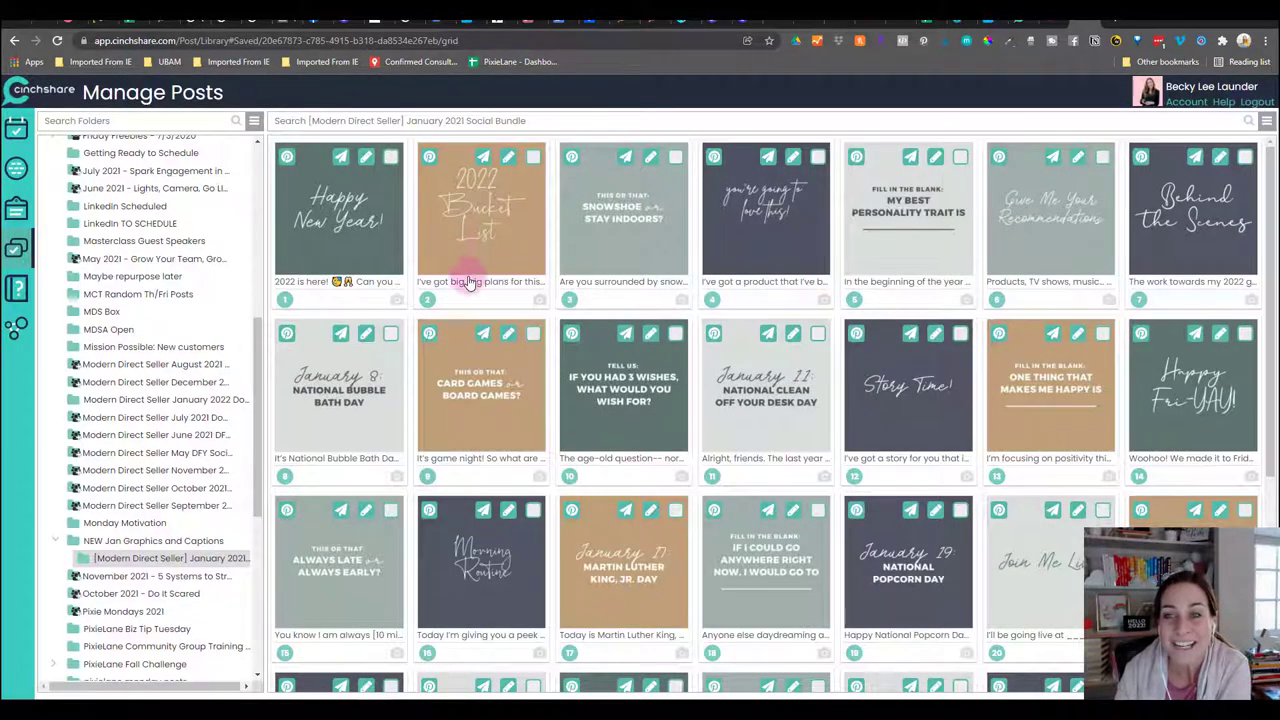
Step: Select all 31 copied posts and send them to Batch Post
{"action": "scroll", "coordinate": [610, 349], "scroll_direction": "down", "scroll_amount": 1}
{"action": "scroll", "coordinate": [610, 349], "scroll_direction": "down", "scroll_amount": 4}
{"action": "scroll", "coordinate": [677, 318], "scroll_direction": "up", "scroll_amount": 4}
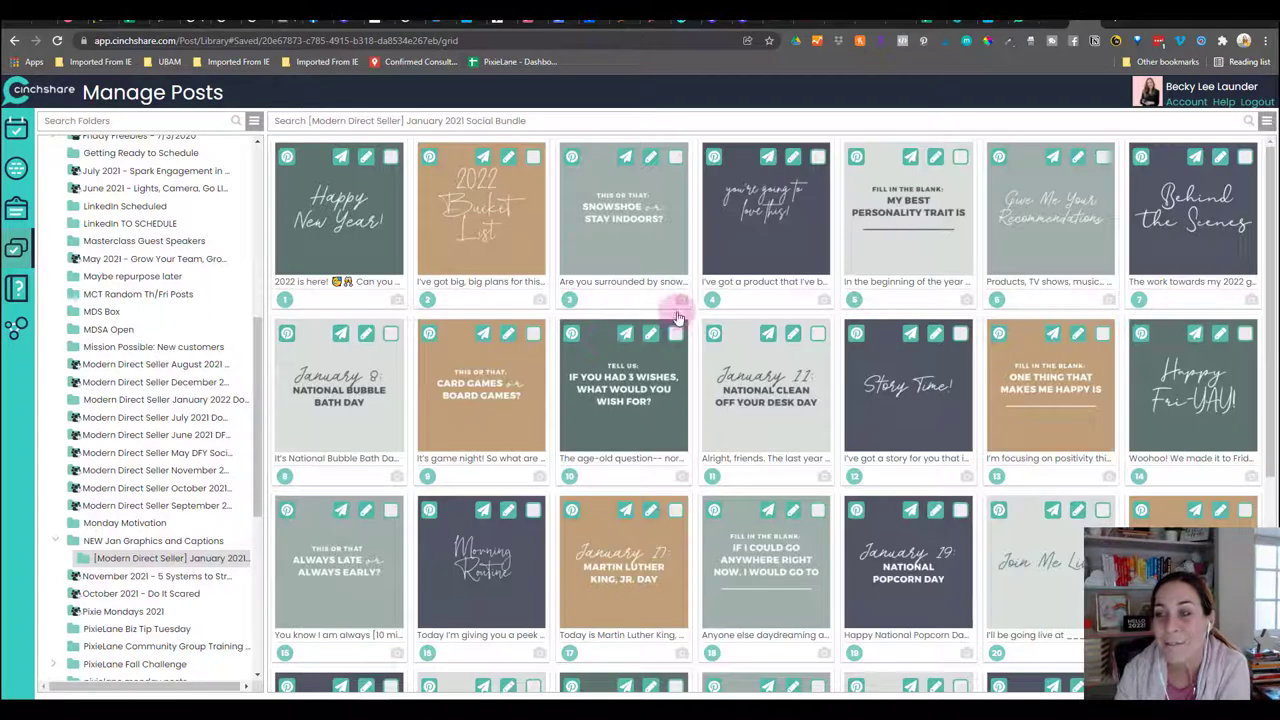
{"action": "left_click", "coordinate": [1267, 124]}
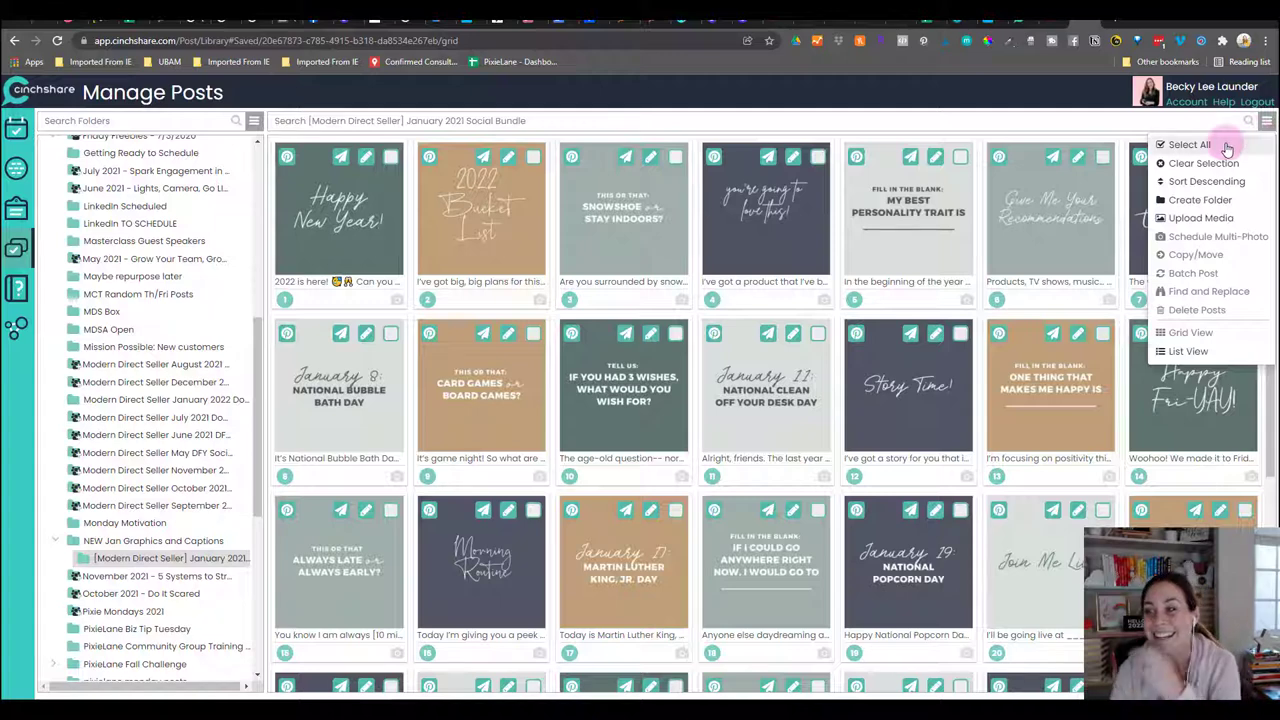
{"action": "left_click", "coordinate": [1190, 145]}
{"action": "left_click", "coordinate": [1266, 121]}
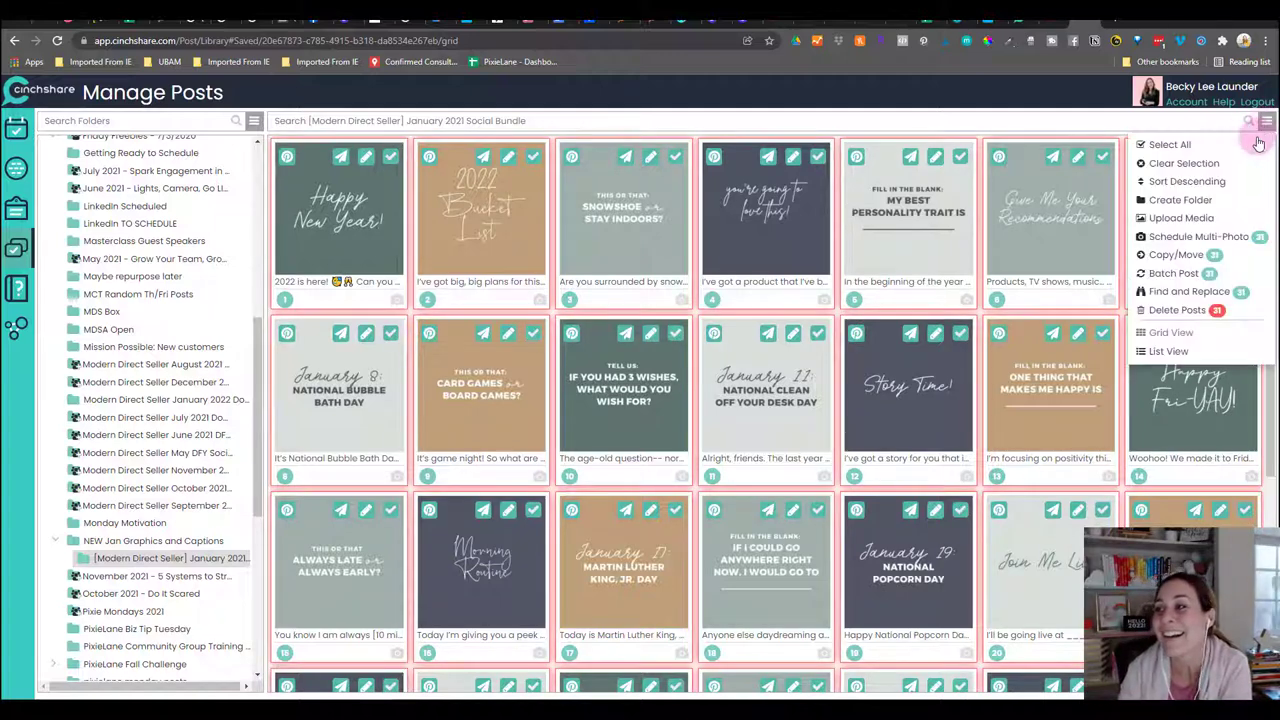
{"action": "left_click", "coordinate": [1170, 273]}
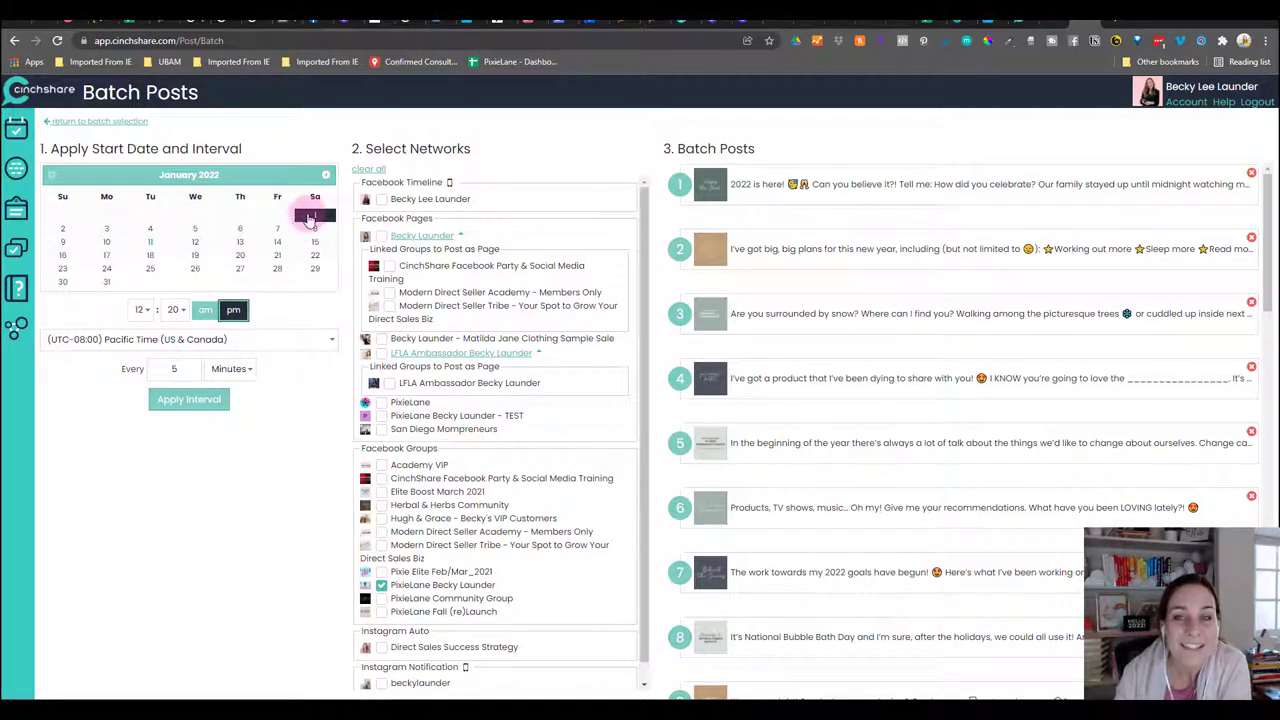
Step: Set the batch start time to 3:00 pm with a 1-day interval, and apply it
{"action": "left_click", "coordinate": [141, 310]}
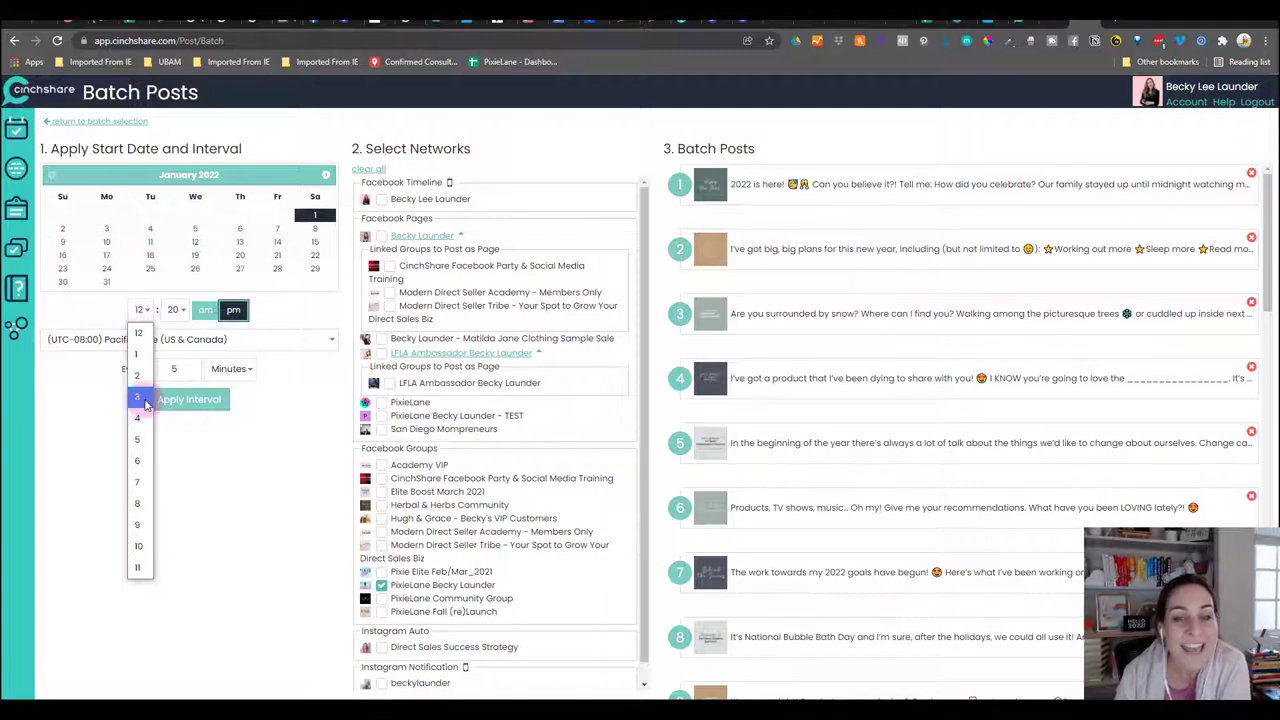
{"action": "left_click", "coordinate": [139, 397]}
{"action": "left_click", "coordinate": [175, 310]}
{"action": "scroll", "coordinate": [184, 368], "scroll_direction": "up", "scroll_amount": 2}
{"action": "left_click", "coordinate": [173, 330]}
{"action": "left_click", "coordinate": [175, 368]}
{"action": "type", "text": "5"}
{"action": "left_click", "coordinate": [224, 370]}
{"action": "left_click", "coordinate": [220, 434]}
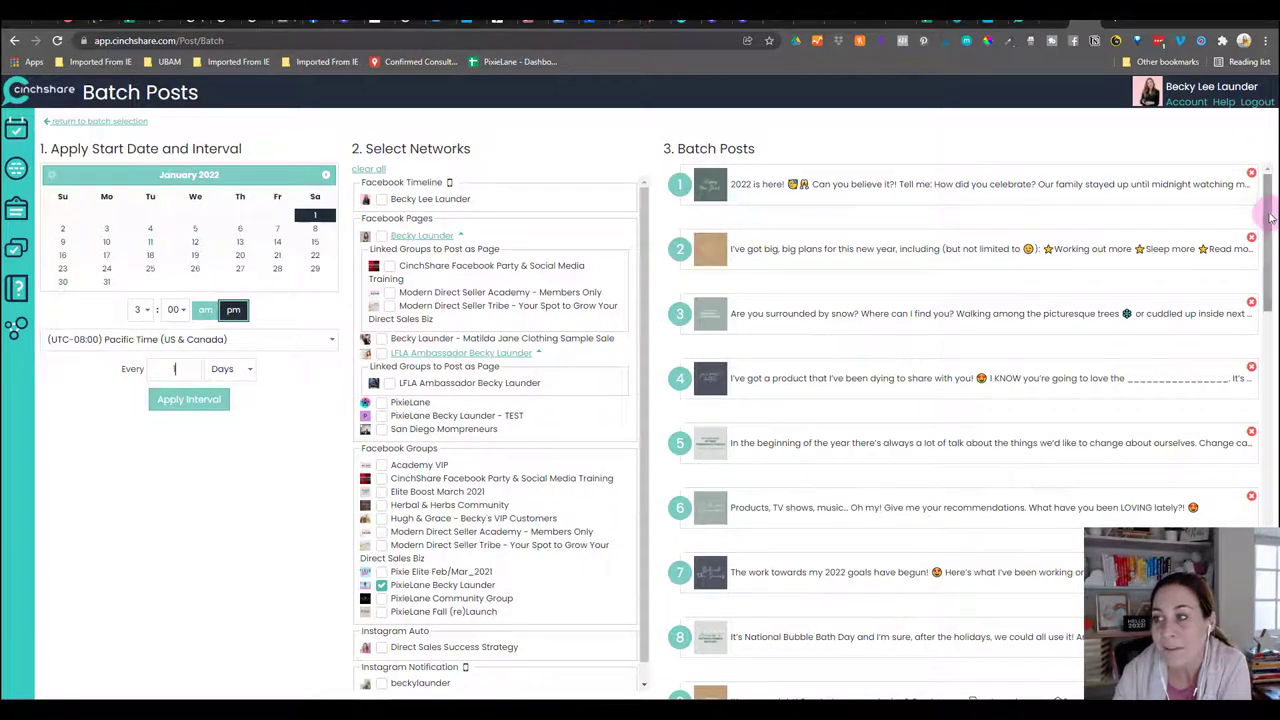
{"action": "mouse_move", "coordinate": [1268, 218]}
{"action": "left_mouse_down"}
{"action": "mouse_move", "coordinate": [1268, 608]}
{"action": "mouse_move", "coordinate": [1268, 190]}
{"action": "left_mouse_up"}
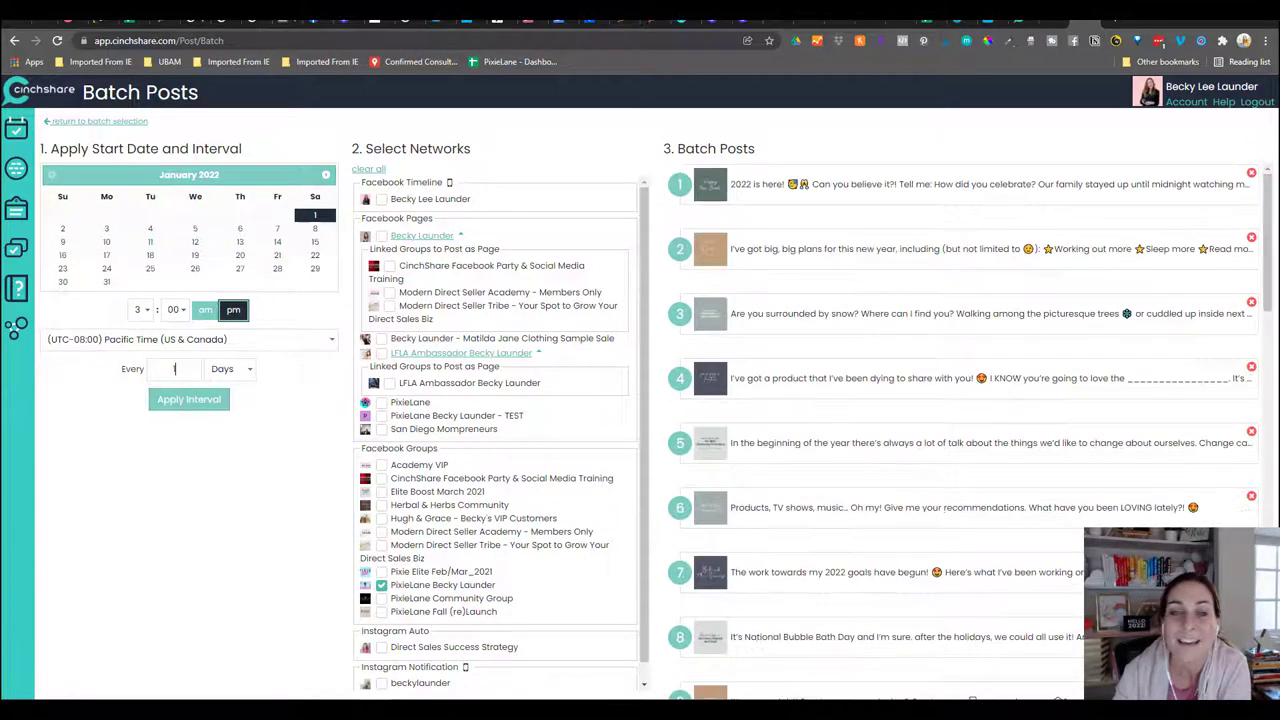
{"action": "left_click", "coordinate": [201, 404]}
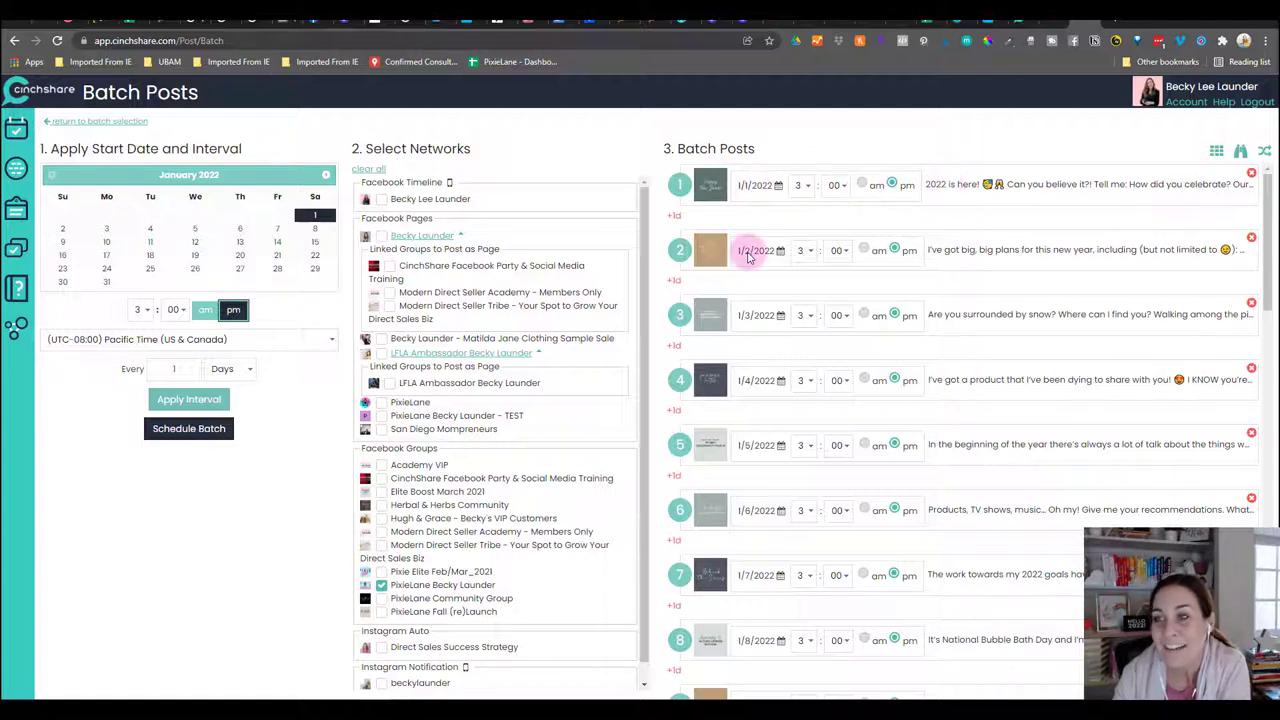
Step: Uncheck the other selected group so it no longer receives the batch
{"action": "scroll", "coordinate": [771, 486], "scroll_direction": "down", "scroll_amount": 3}
{"action": "scroll", "coordinate": [771, 490], "scroll_direction": "down", "scroll_amount": 3}
{"action": "scroll", "coordinate": [770, 492], "scroll_direction": "down", "scroll_amount": 3}
{"action": "scroll", "coordinate": [800, 492], "scroll_direction": "up", "scroll_amount": 3}
{"action": "scroll", "coordinate": [766, 491], "scroll_direction": "up", "scroll_amount": 3}
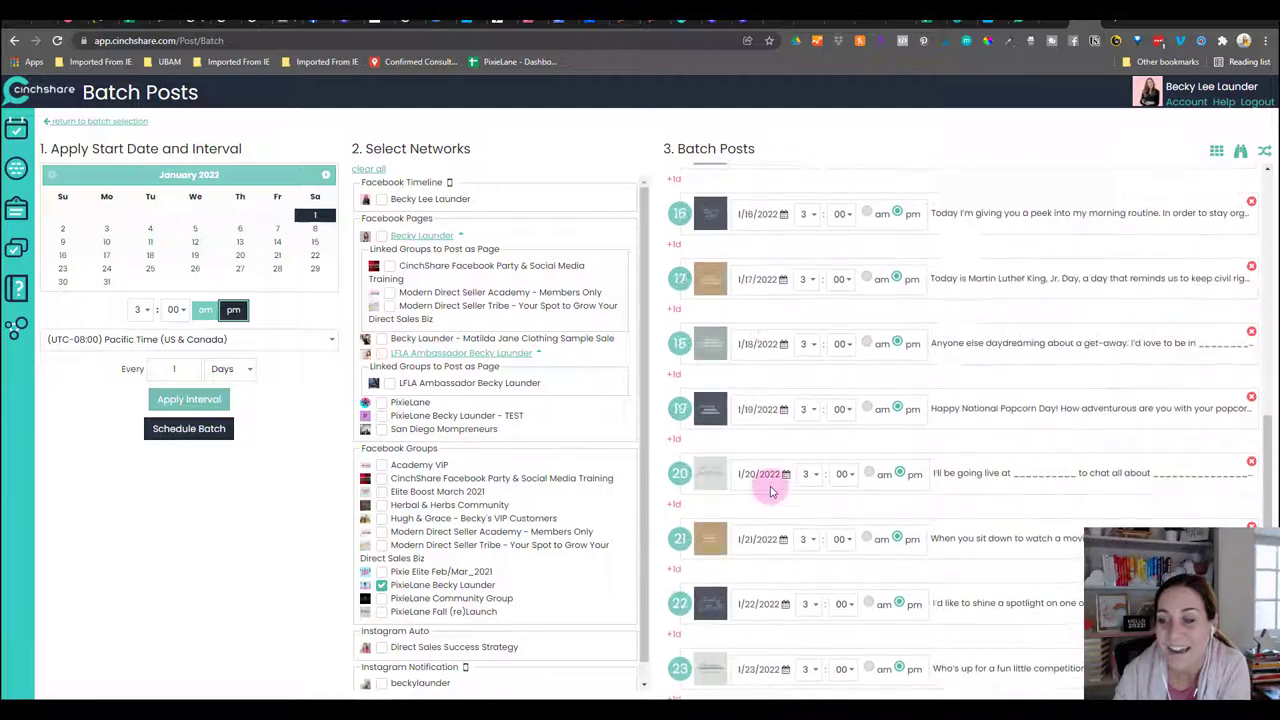
{"action": "scroll", "coordinate": [766, 491], "scroll_direction": "up", "scroll_amount": 3}
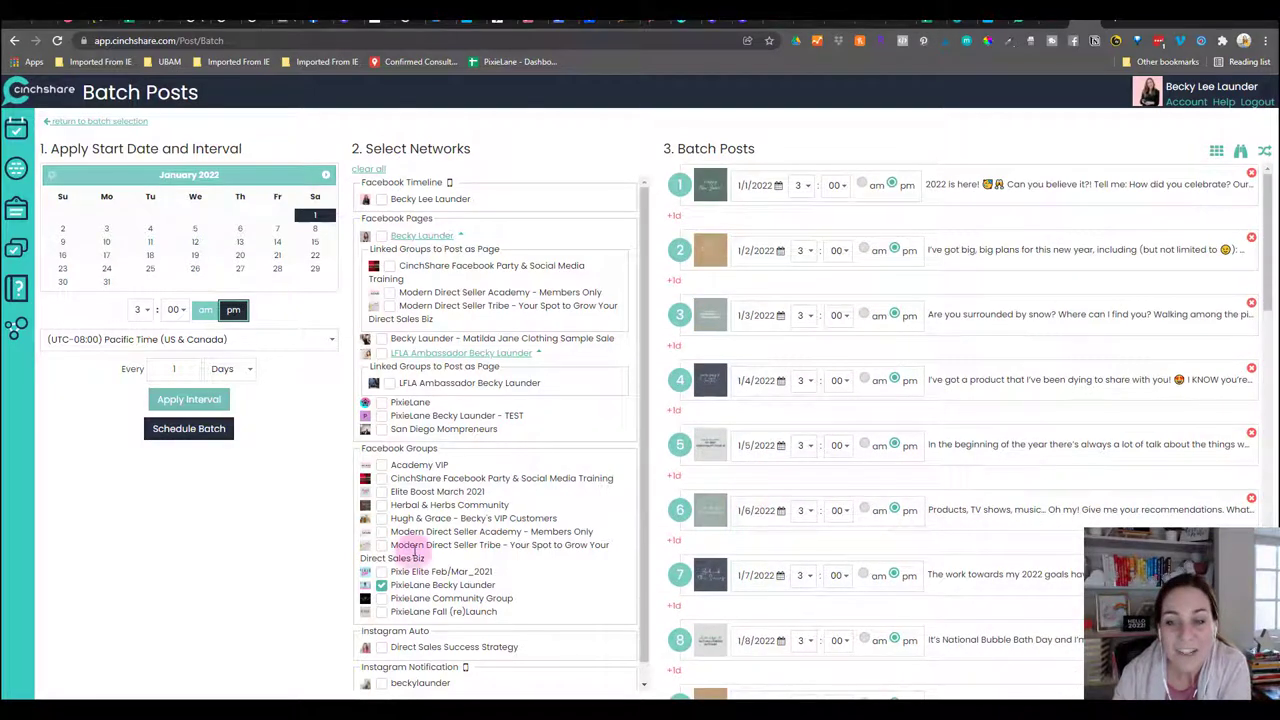
{"action": "scroll", "coordinate": [415, 550], "scroll_direction": "down", "scroll_amount": 1}
{"action": "scroll", "coordinate": [410, 545], "scroll_direction": "up", "scroll_amount": 1}
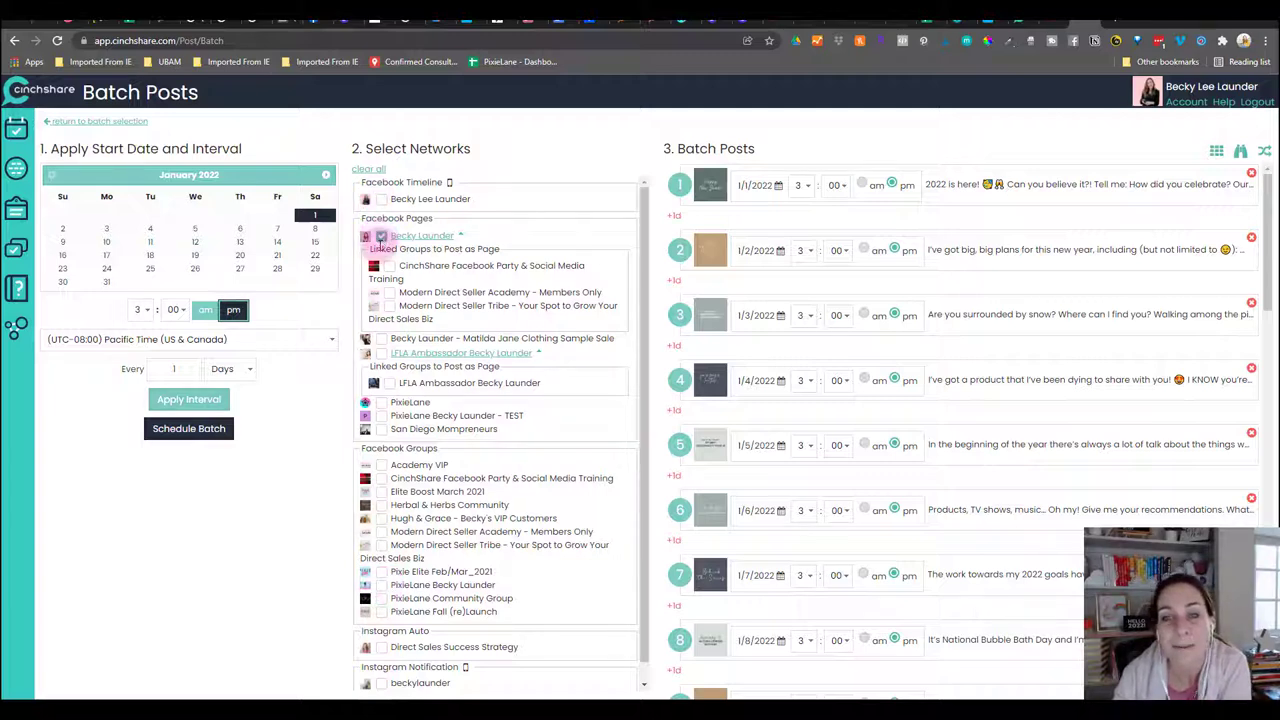
{"action": "left_click", "coordinate": [388, 293]}
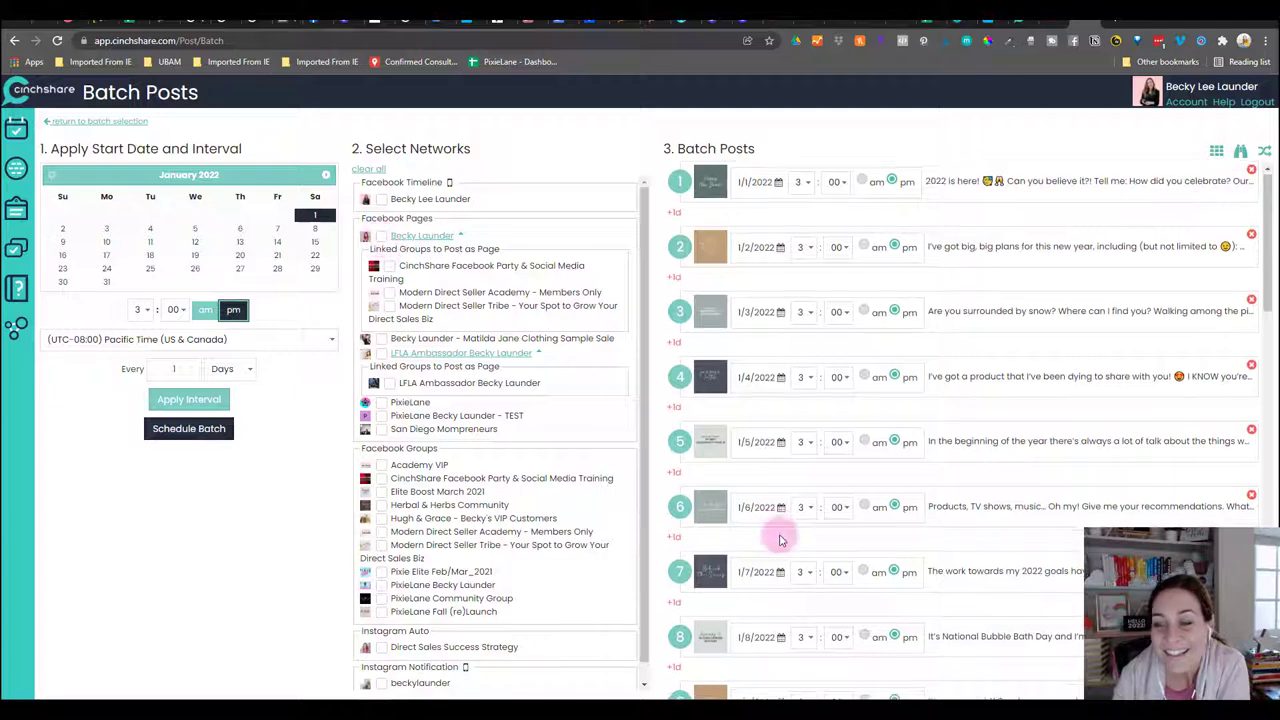
Step: Choose the PixieLane Becky Launder – TEST page as the destination and schedule the batch
{"action": "scroll", "coordinate": [771, 534], "scroll_direction": "down", "scroll_amount": 5}
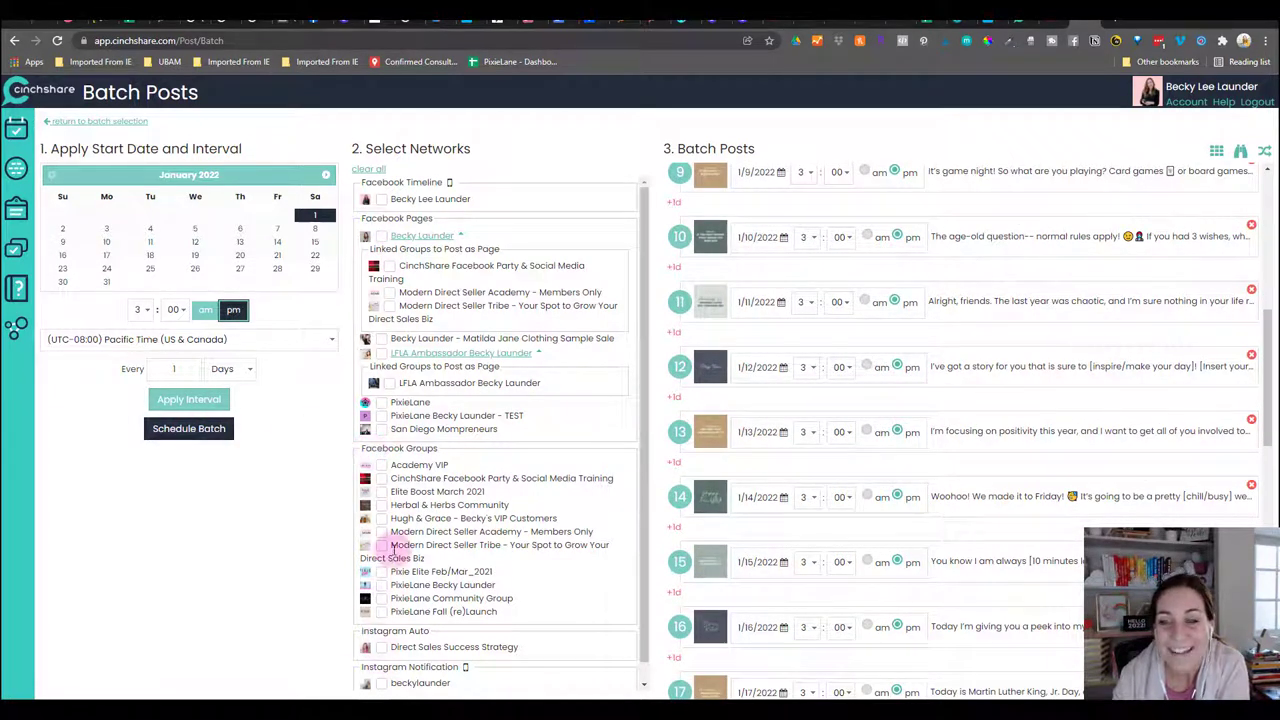
{"action": "left_click", "coordinate": [381, 415]}
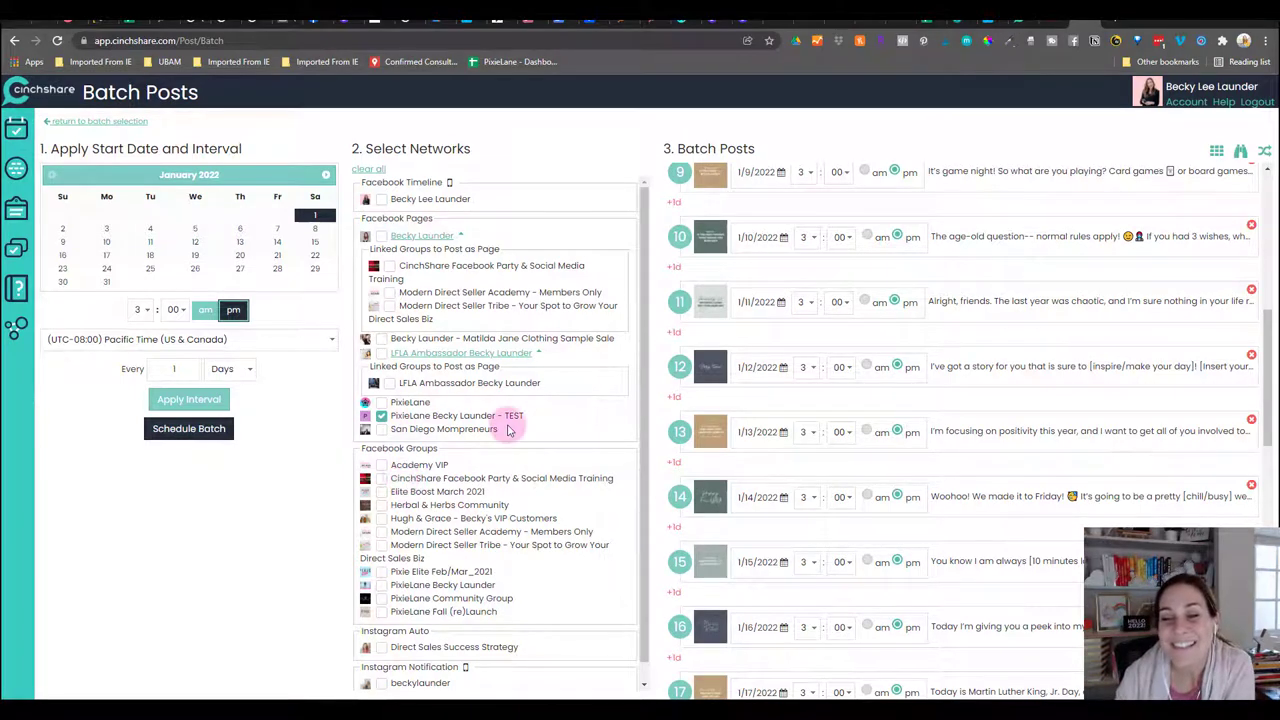
{"action": "left_click", "coordinate": [181, 435]}
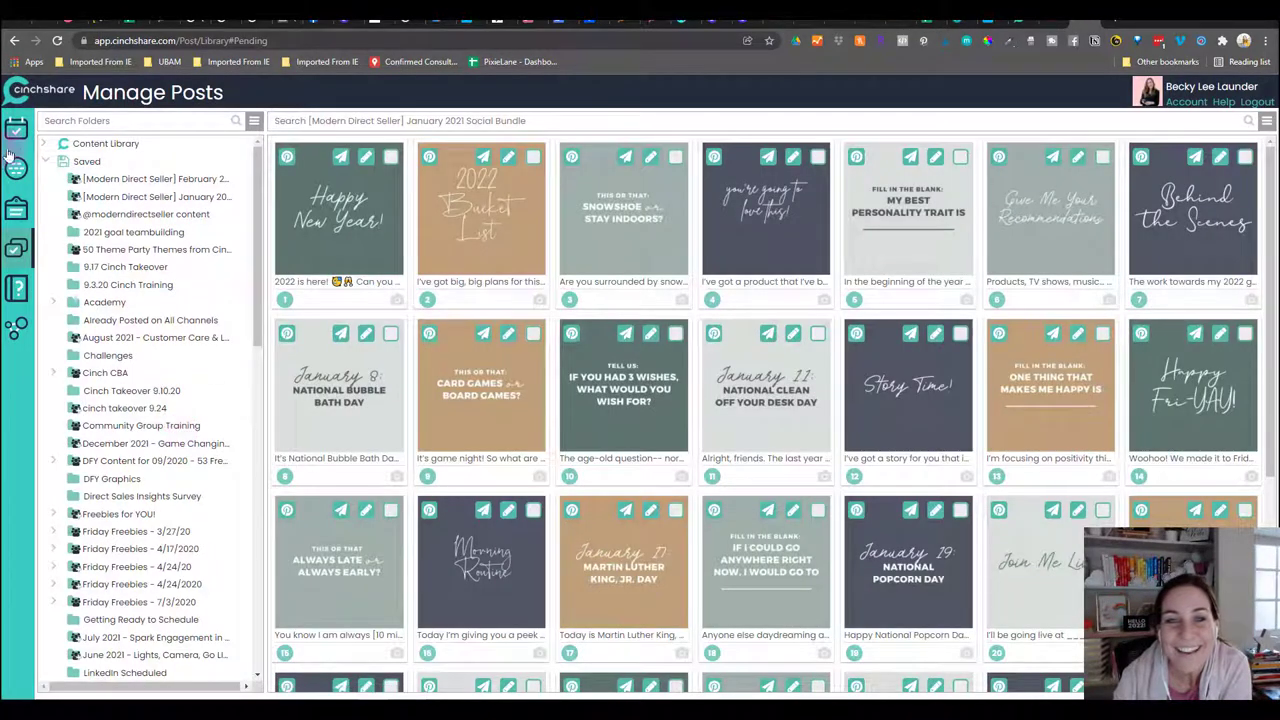
Step: Open the scheduler and browse the Upcoming Posts list
{"action": "left_click", "coordinate": [20, 135]}
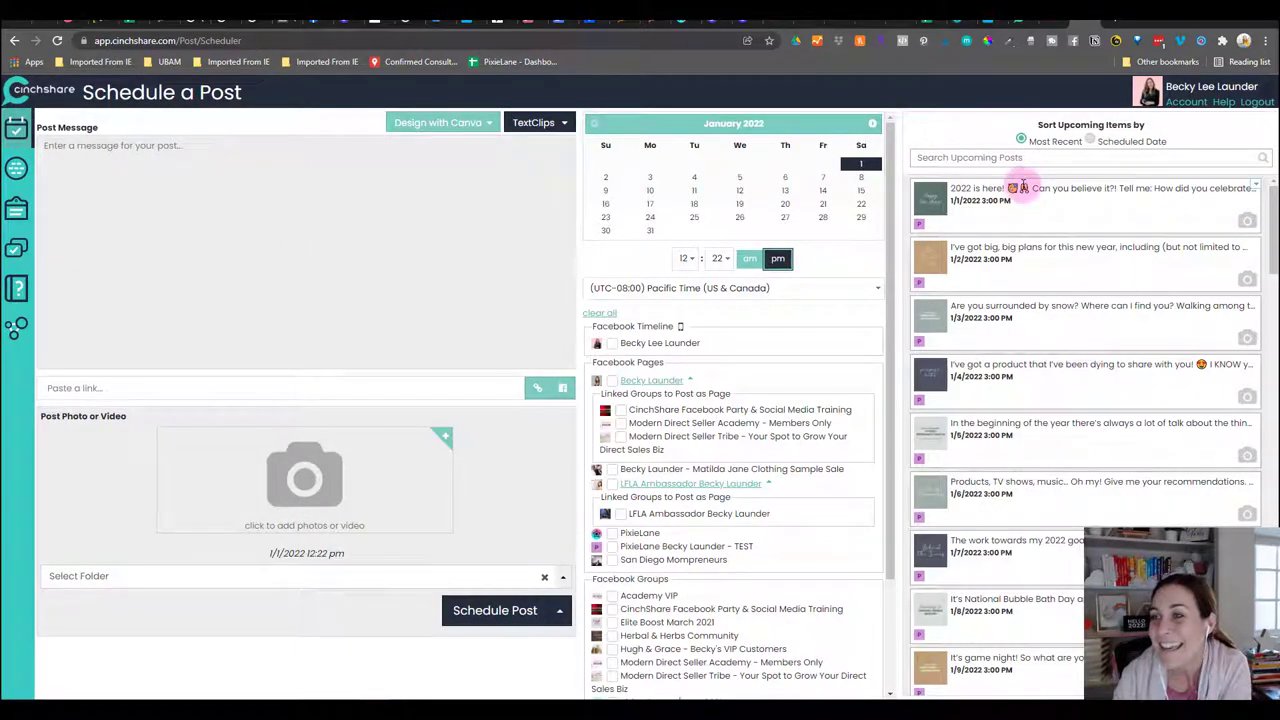
{"action": "scroll", "coordinate": [1034, 600], "scroll_direction": "down", "scroll_amount": 3}
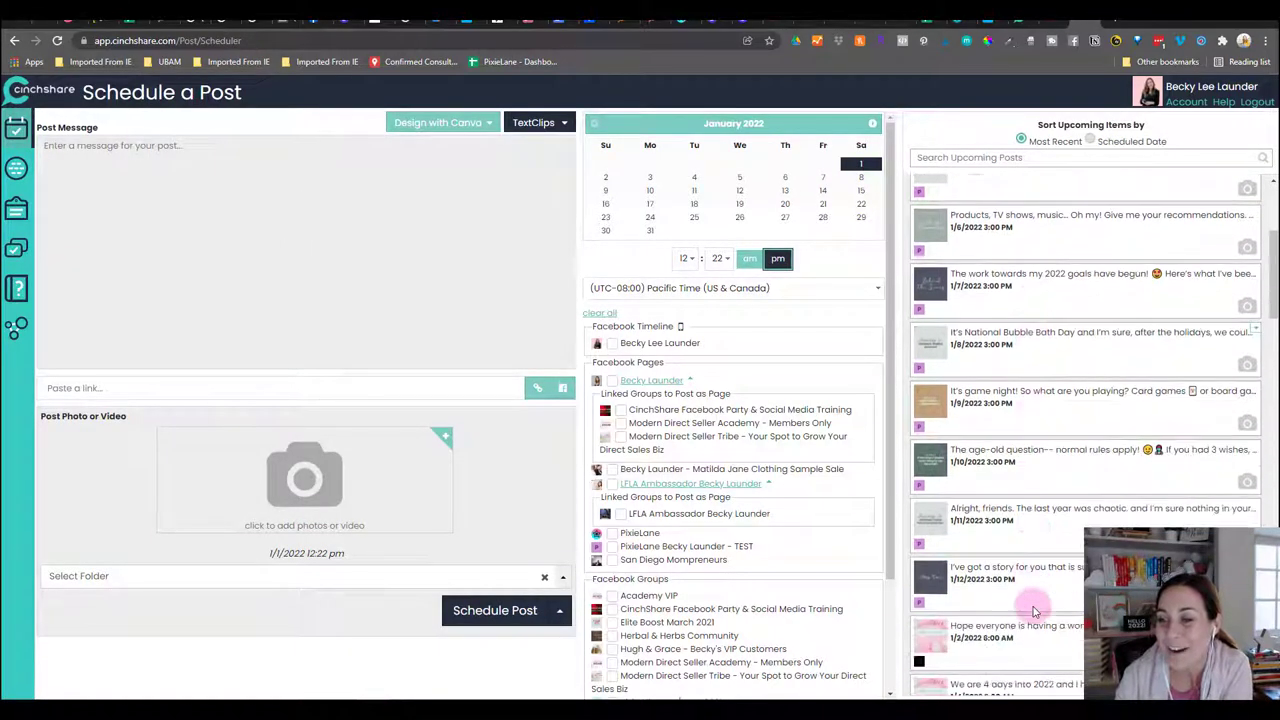
{"action": "scroll", "coordinate": [1034, 610], "scroll_direction": "down", "scroll_amount": 2}
{"action": "scroll", "coordinate": [1034, 610], "scroll_direction": "down", "scroll_amount": 2}
{"action": "scroll", "coordinate": [1033, 612], "scroll_direction": "down", "scroll_amount": 3}
{"action": "scroll", "coordinate": [1032, 613], "scroll_direction": "down", "scroll_amount": 3}
{"action": "scroll", "coordinate": [1032, 613], "scroll_direction": "down", "scroll_amount": 3}
{"action": "scroll", "coordinate": [1030, 603], "scroll_direction": "down", "scroll_amount": 3}
{"action": "scroll", "coordinate": [1030, 601], "scroll_direction": "down", "scroll_amount": 3}
{"action": "scroll", "coordinate": [1020, 602], "scroll_direction": "down", "scroll_amount": 3}
{"action": "scroll", "coordinate": [1018, 590], "scroll_direction": "up", "scroll_amount": 15}
Step: Filter upcoming posts to the PixieLane Becky Launder – TEST page and review the 3:00 PM schedule
{"action": "left_click", "coordinate": [962, 157]}
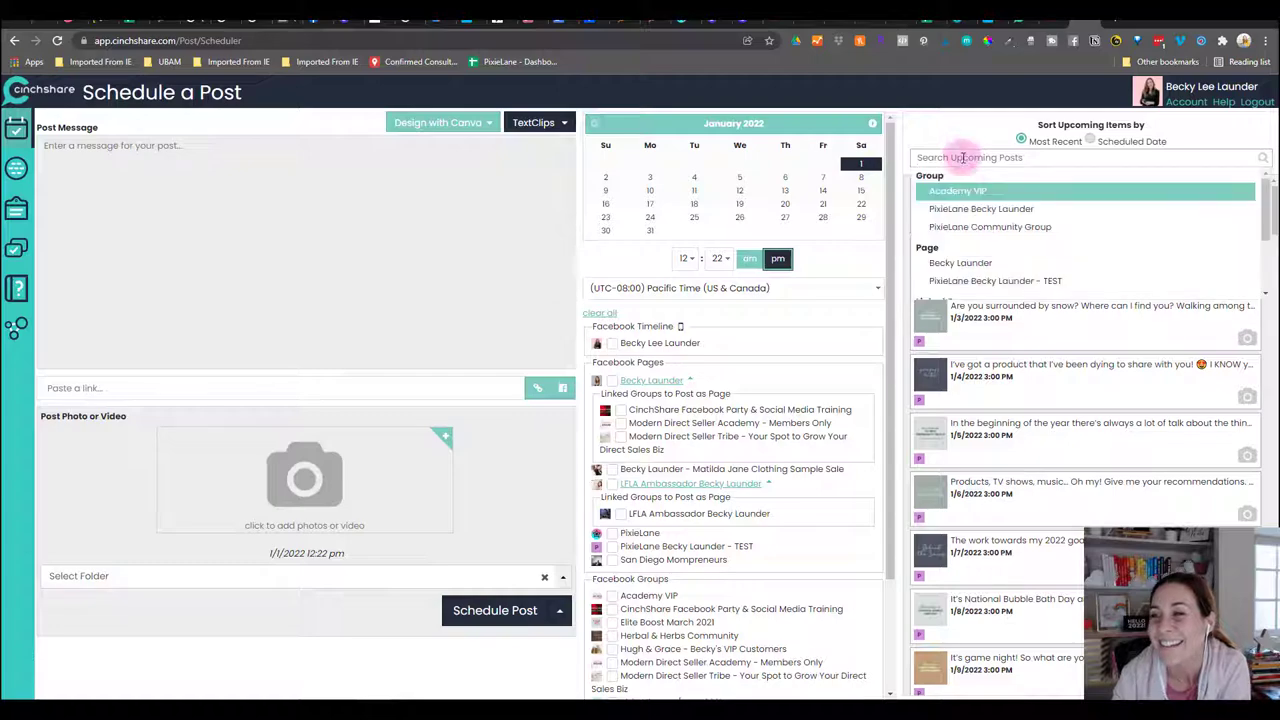
{"action": "left_click", "coordinate": [975, 280]}
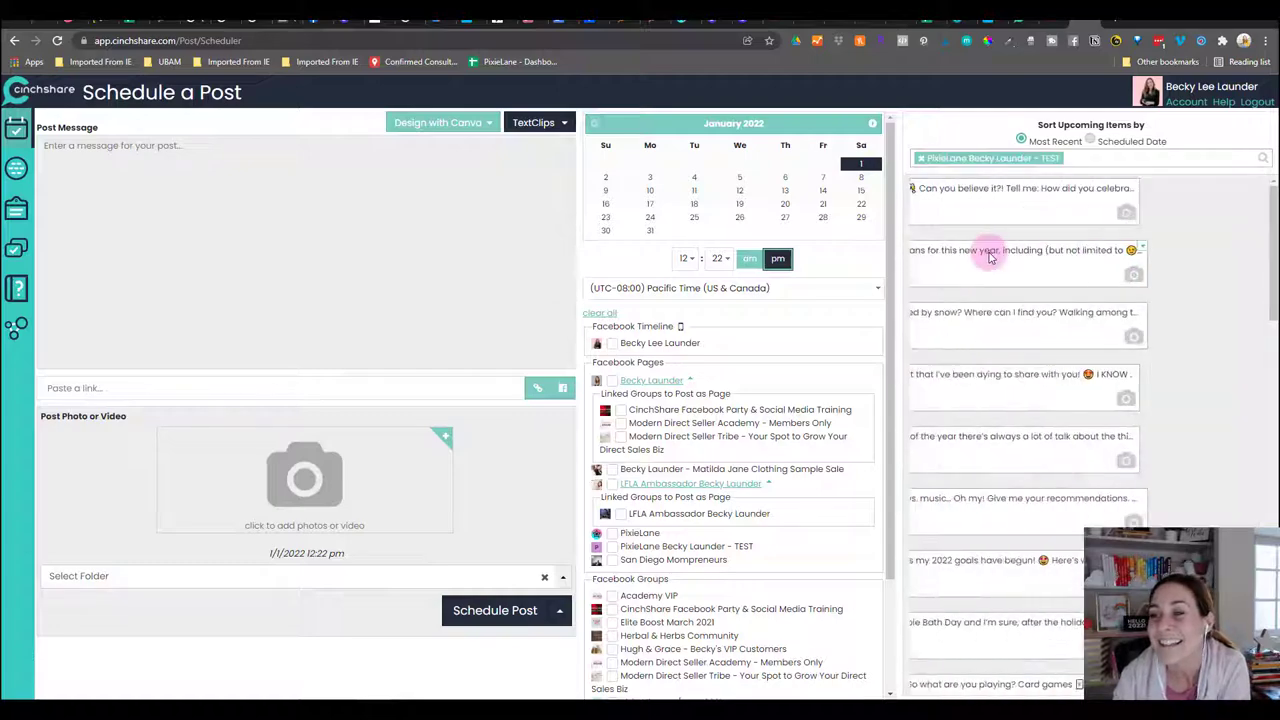
{"action": "scroll", "coordinate": [1093, 524], "scroll_direction": "down", "scroll_amount": 6}
{"action": "scroll", "coordinate": [1093, 526], "scroll_direction": "down", "scroll_amount": 7}
{"action": "scroll", "coordinate": [1090, 528], "scroll_direction": "up", "scroll_amount": 5}
{"action": "scroll", "coordinate": [1090, 528], "scroll_direction": "up", "scroll_amount": 4}
{"action": "scroll", "coordinate": [1090, 528], "scroll_direction": "up", "scroll_amount": 4}
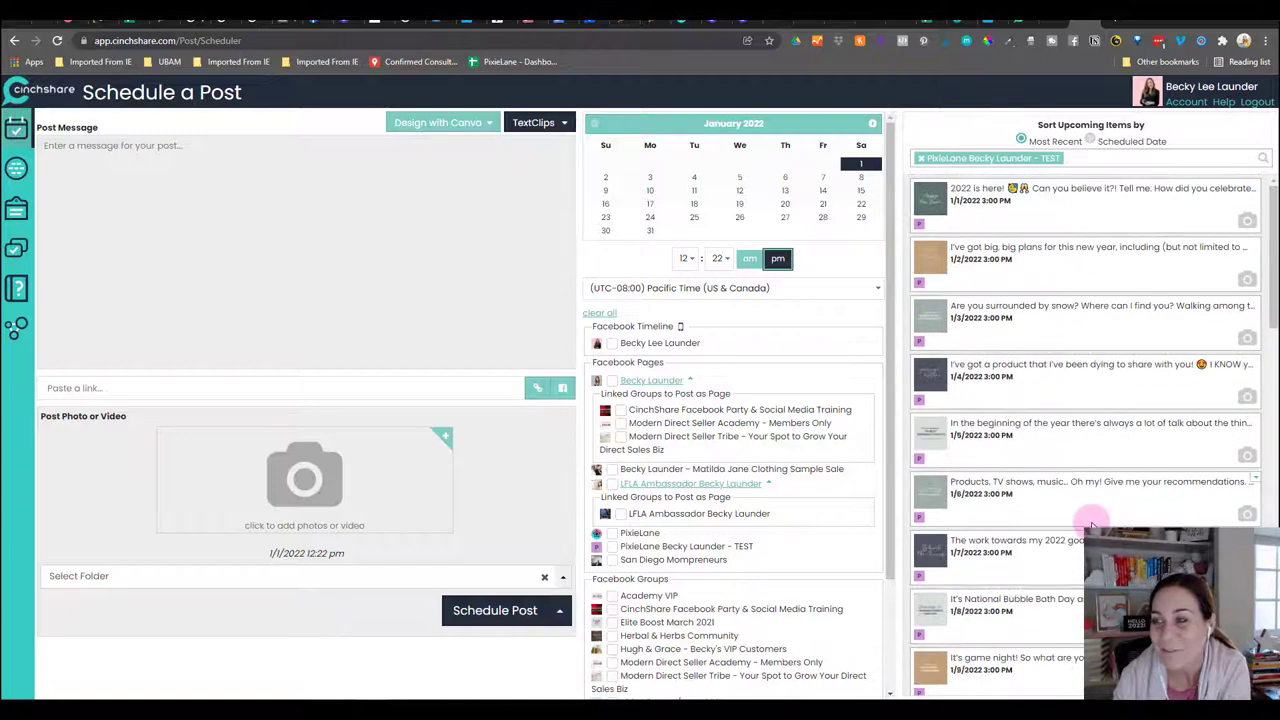